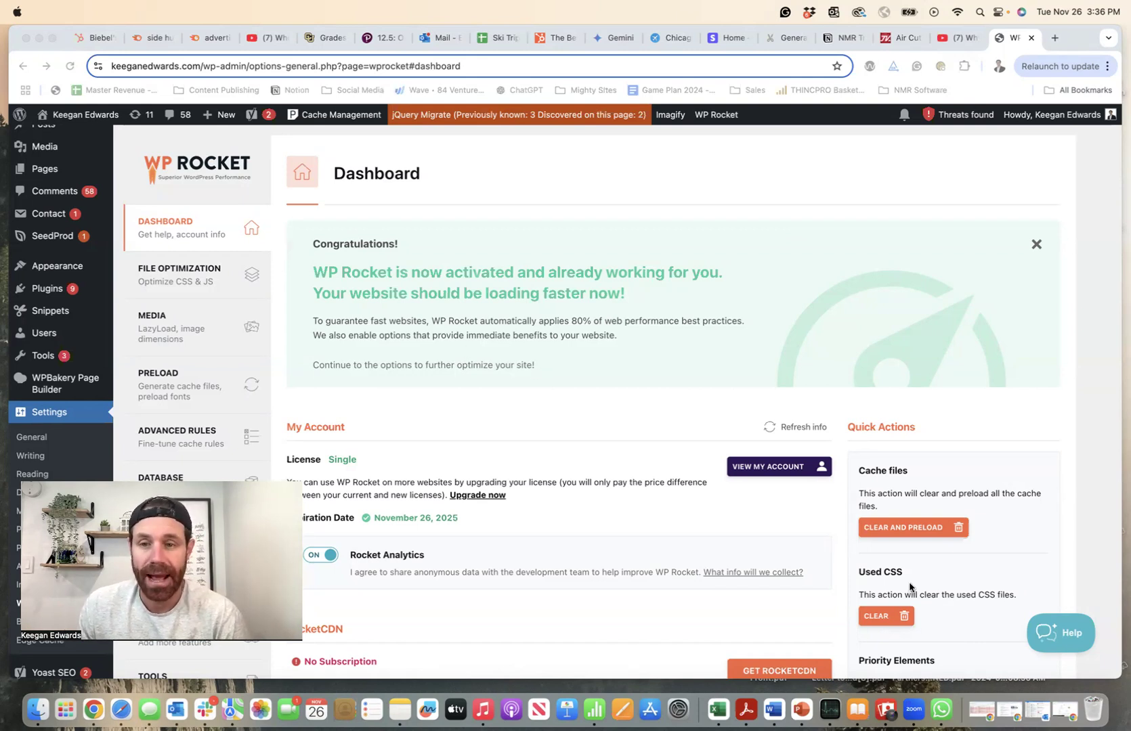
# Step: Switch to the PageSpeed Insights window and compare the mobile and desktop Core Web Vitals in the 9:15 AM report
pyautogui.scroll(-1, 212, 252)
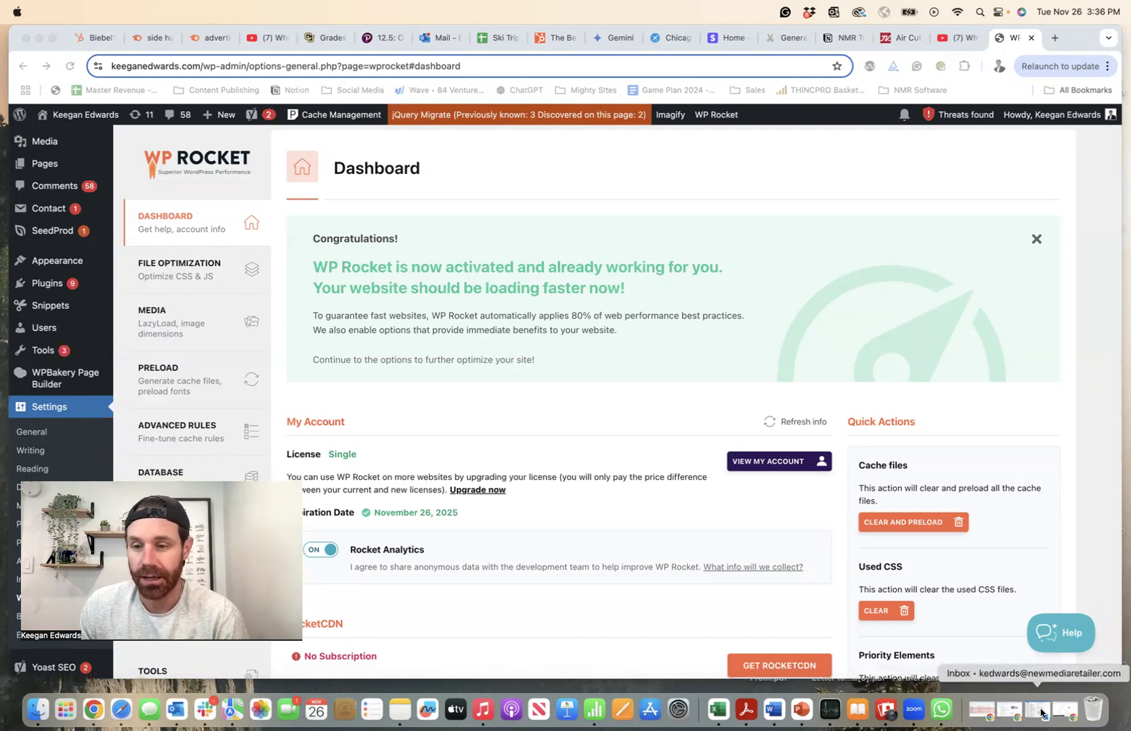
pyautogui.click(1069, 713)
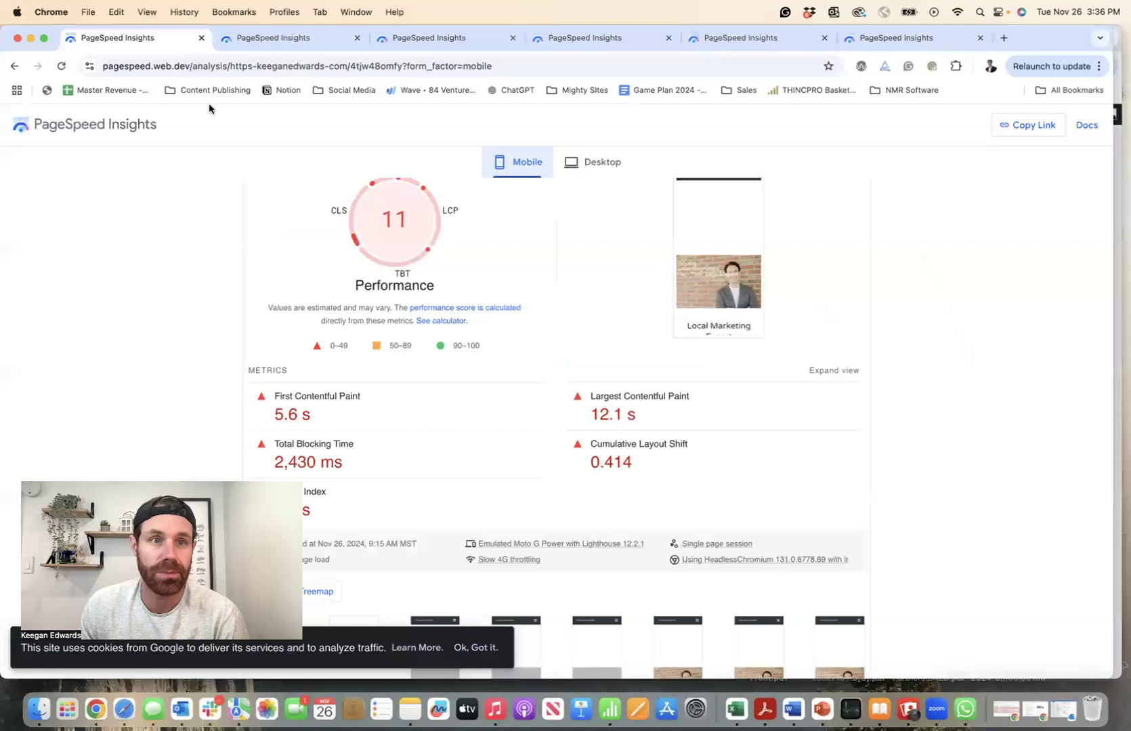
pyautogui.scroll(10, 196, 226)
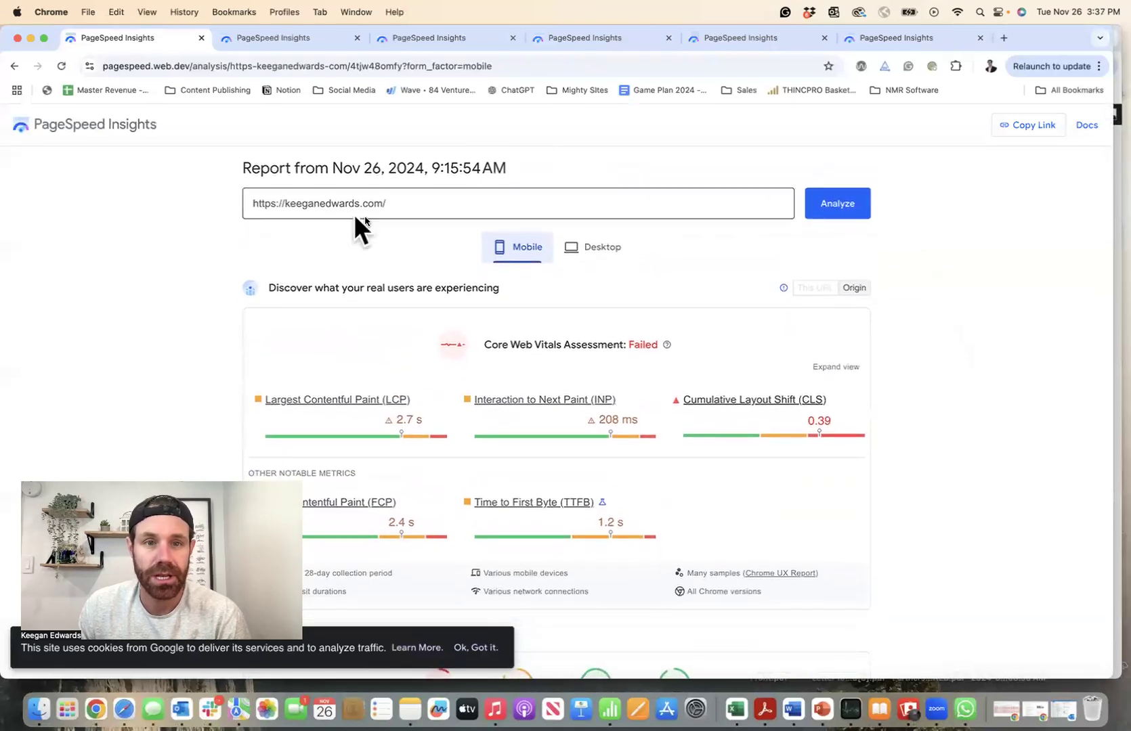
pyautogui.scroll(-2, 474, 214)
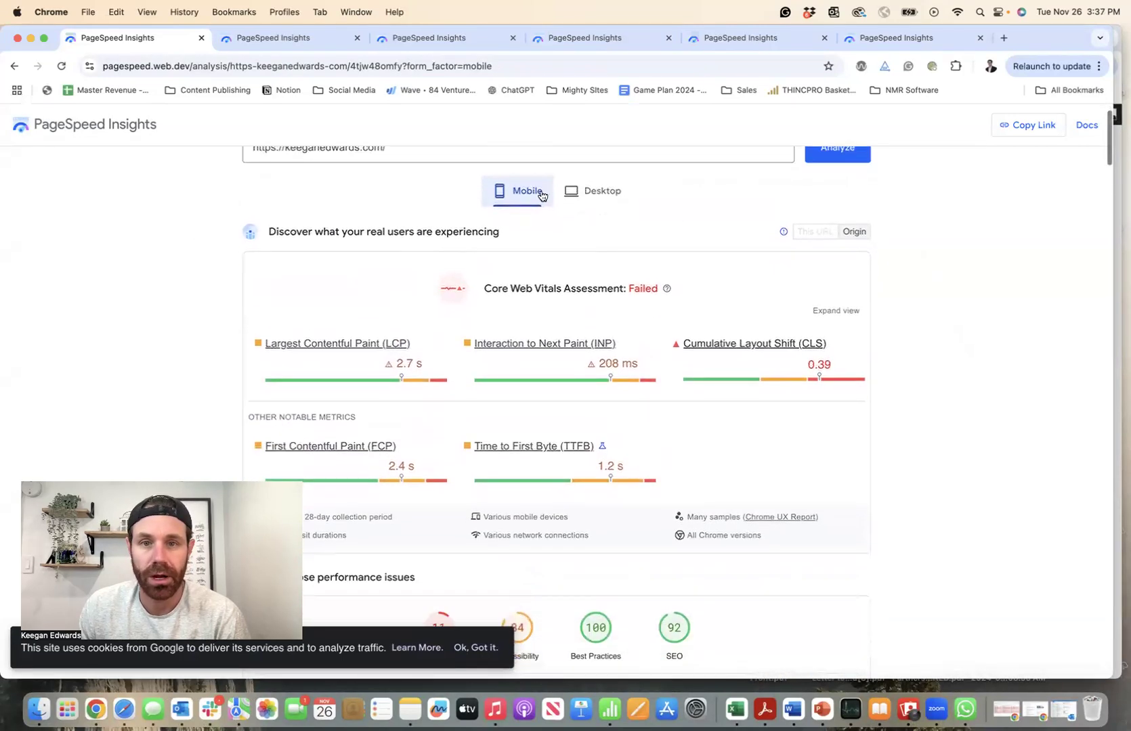
pyautogui.click(576, 193)
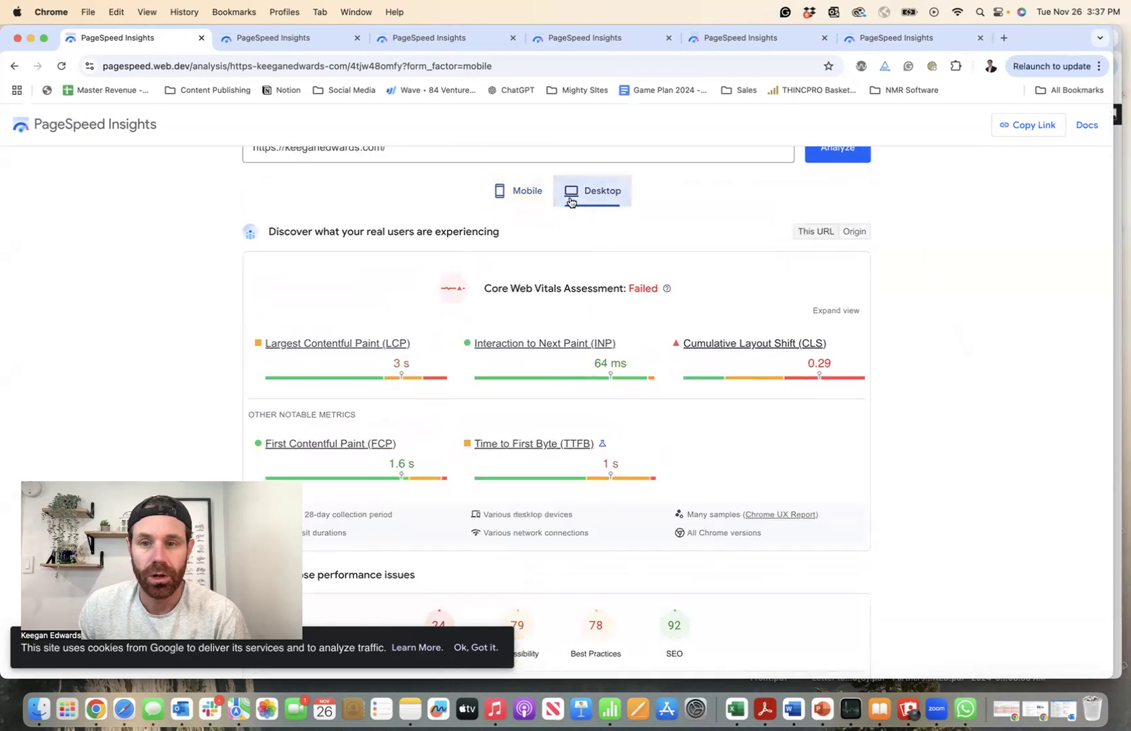
pyautogui.click(505, 199)
pyautogui.scroll(2, 498, 203)
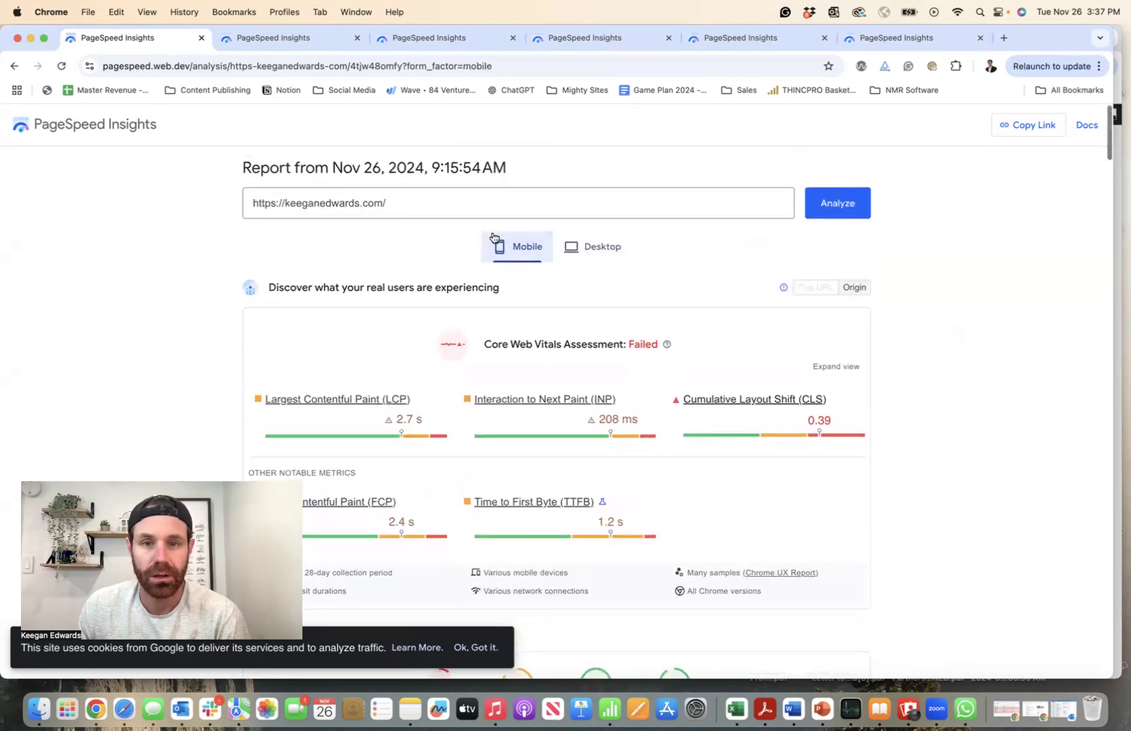
# Step: Examine the mobile scores and performance metrics in the 9:15 AM report and check them against the desktop metrics
pyautogui.scroll(-5, 492, 236)
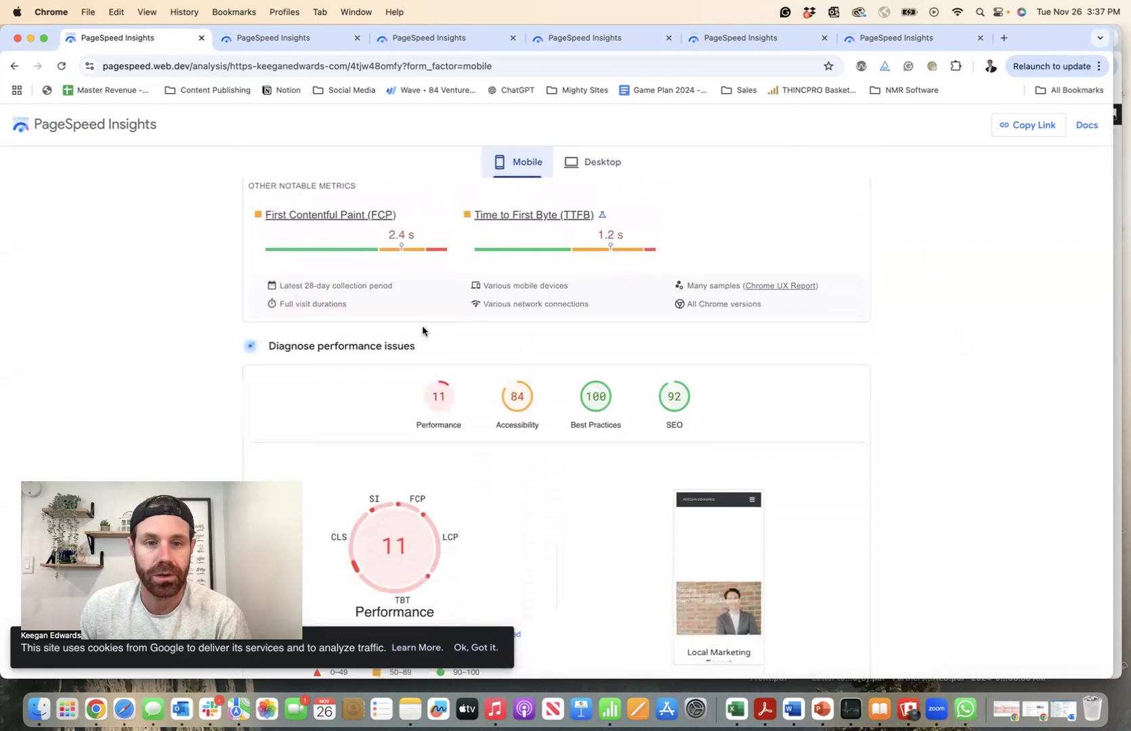
pyautogui.scroll(3, 422, 325)
pyautogui.scroll(2, 423, 322)
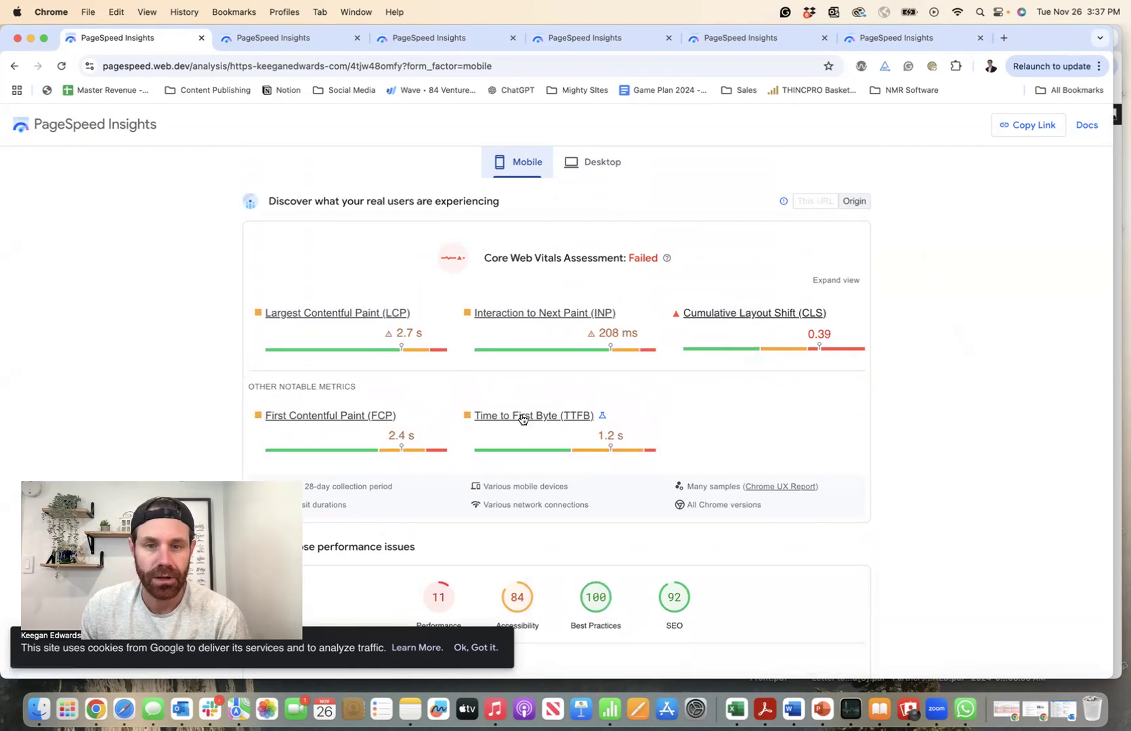
pyautogui.scroll(-3, 535, 418)
pyautogui.scroll(-4, 536, 417)
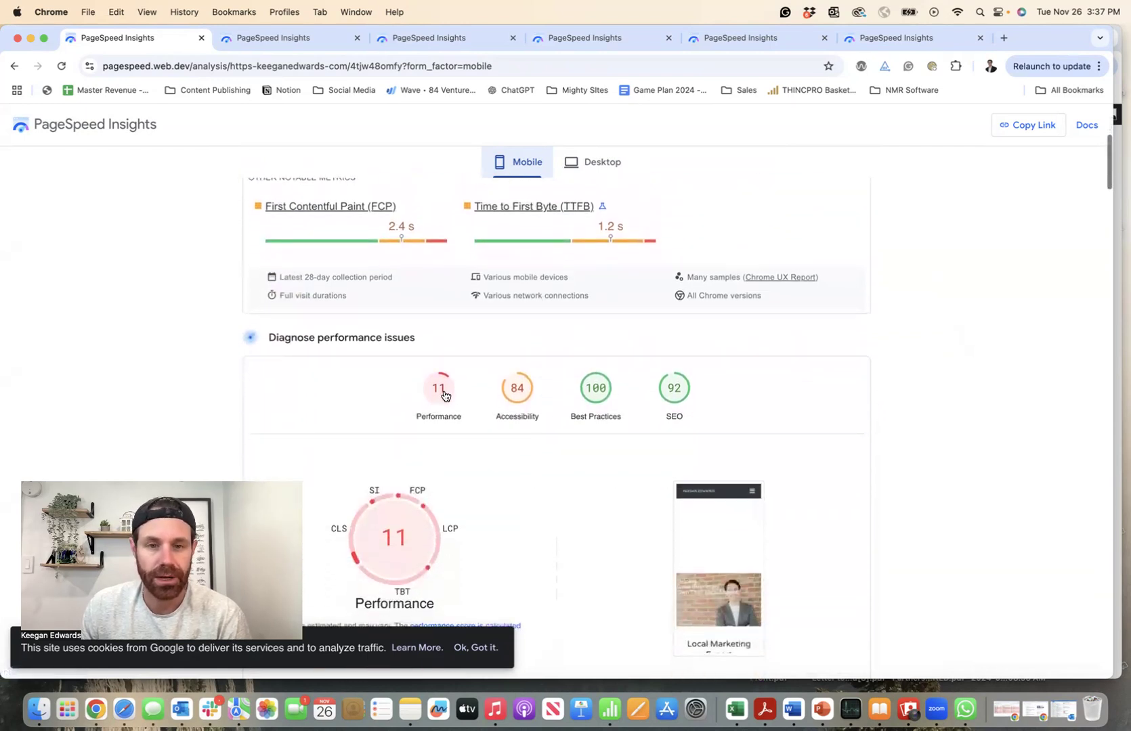
pyautogui.scroll(-5, 440, 390)
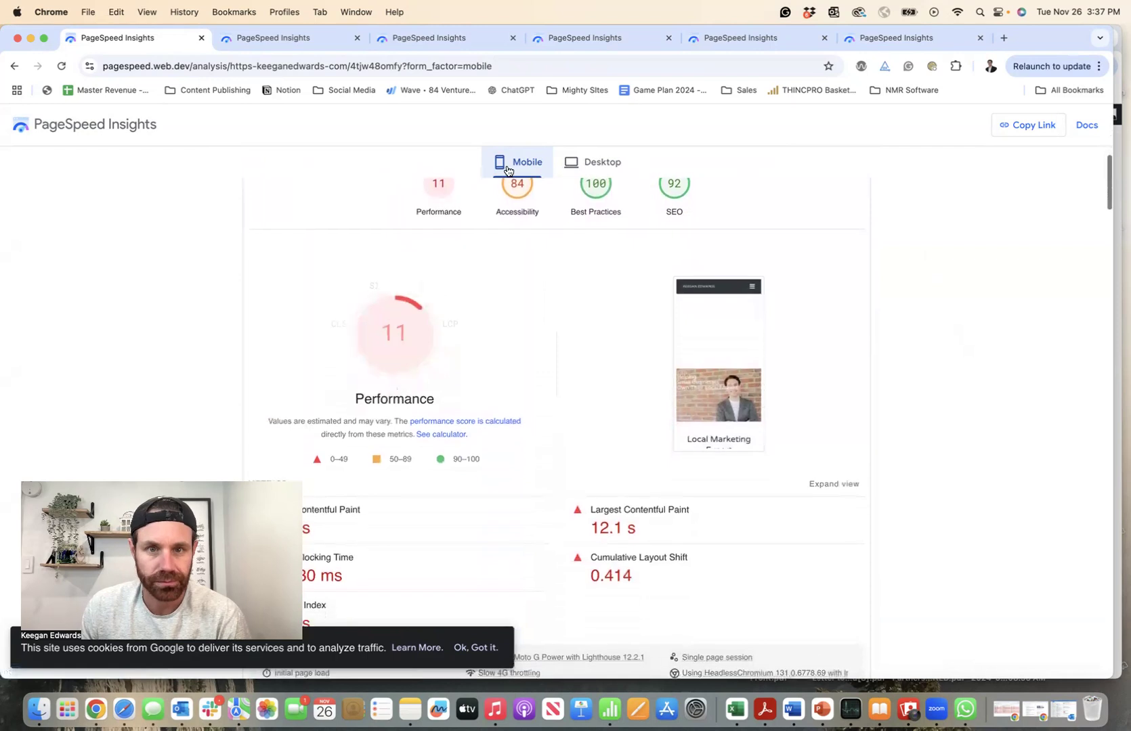
pyautogui.scroll(-2, 503, 264)
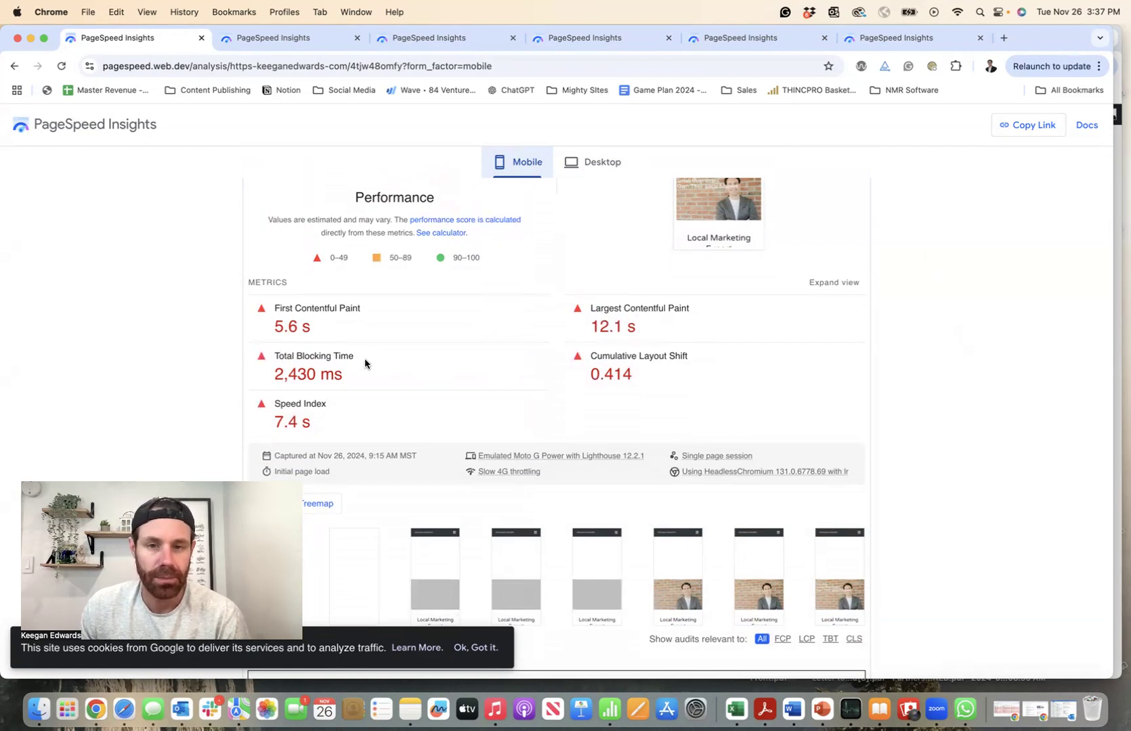
pyautogui.scroll(-1, 707, 370)
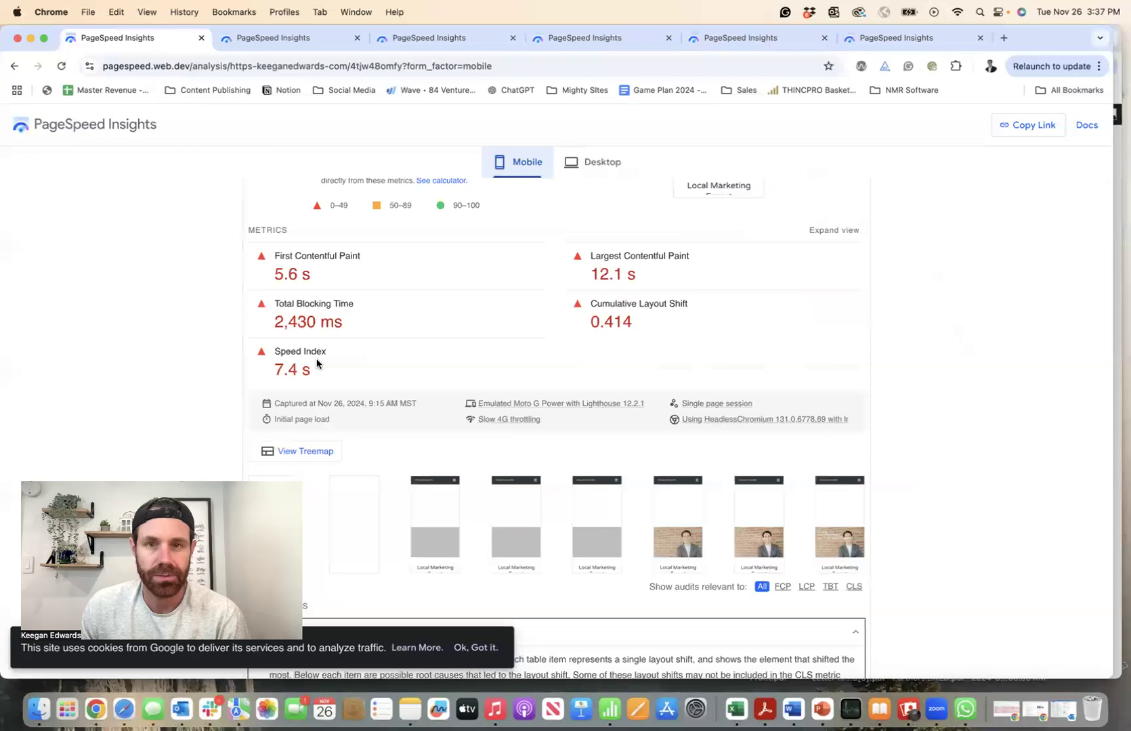
pyautogui.click(584, 161)
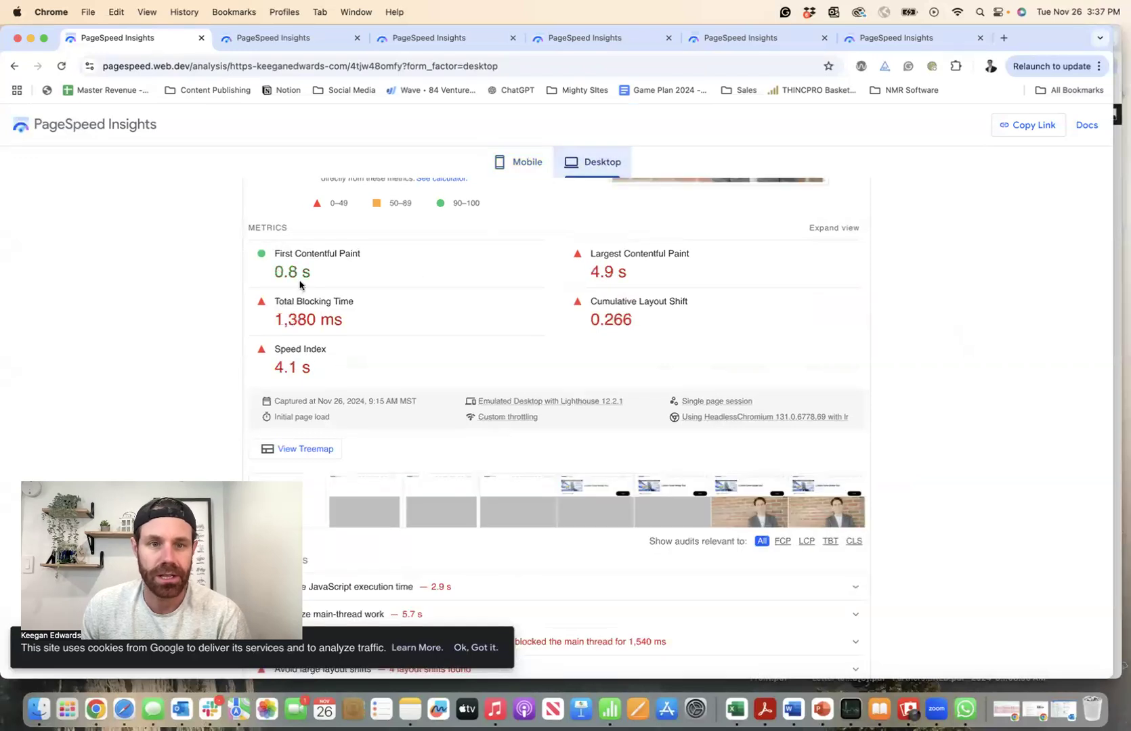
pyautogui.click(503, 165)
# Step: Return to the WP Rocket dashboard and read the activation notice about automatically applied web performance best practices
pyautogui.moveTo(1037, 38); pyautogui.dragTo(1036, 78)
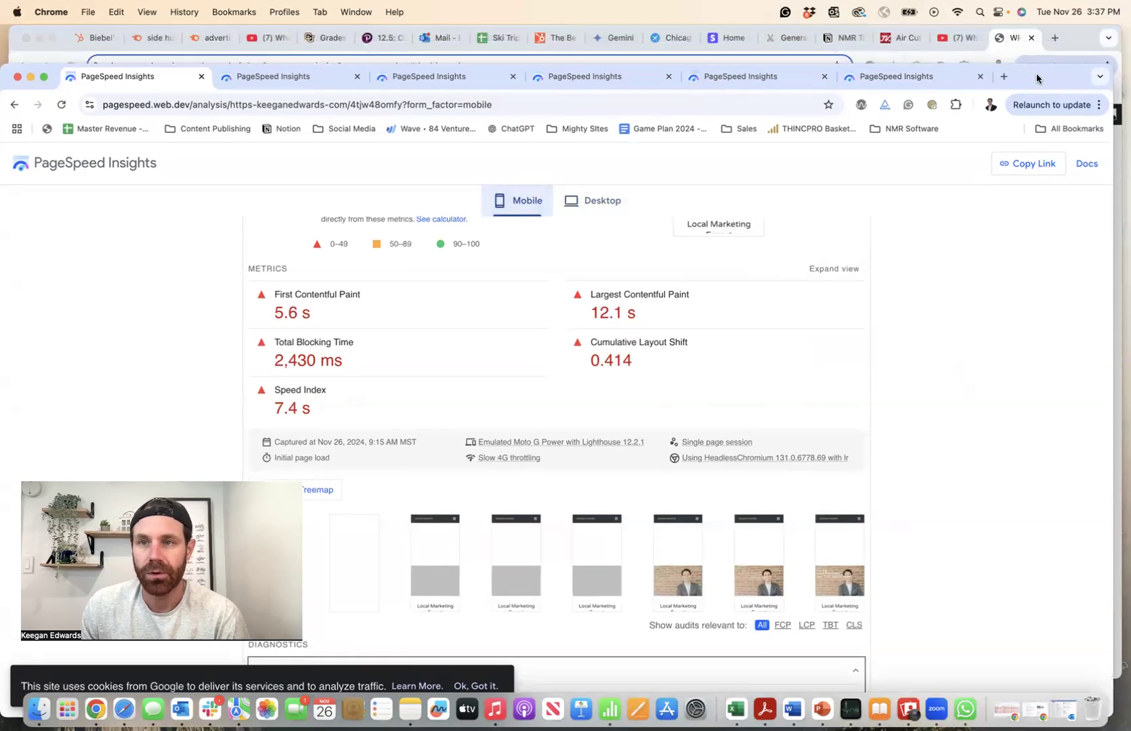
pyautogui.click(1009, 42)
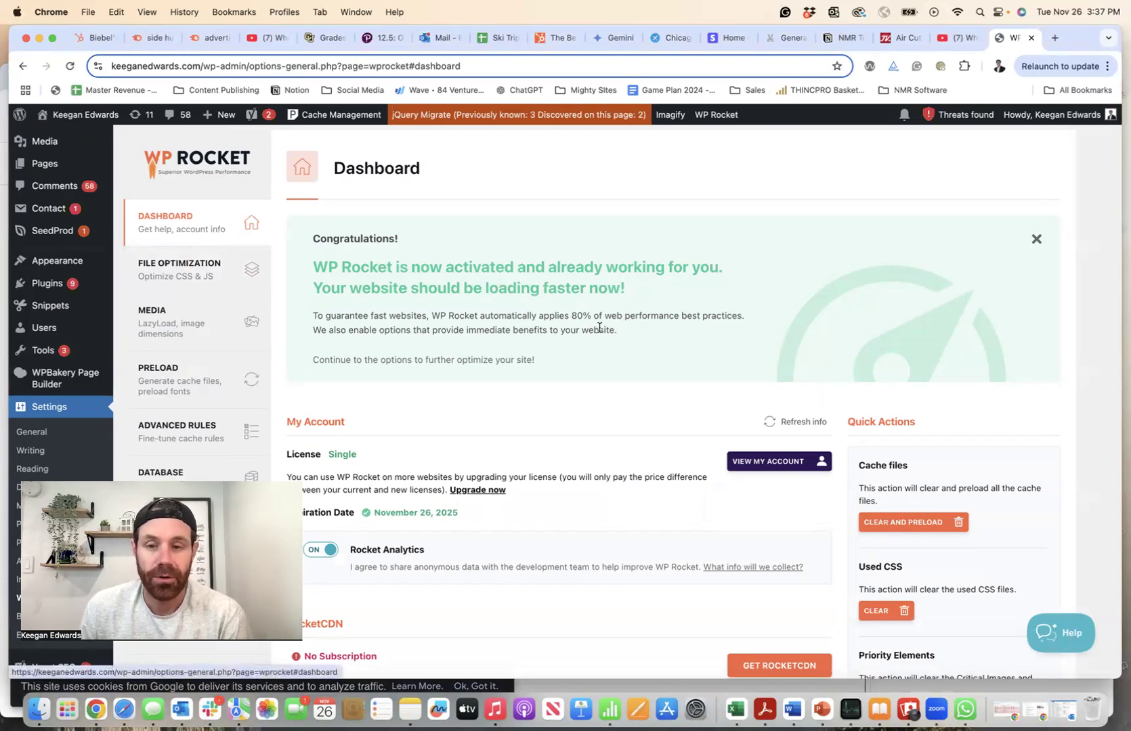
pyautogui.scroll(-3, 589, 332)
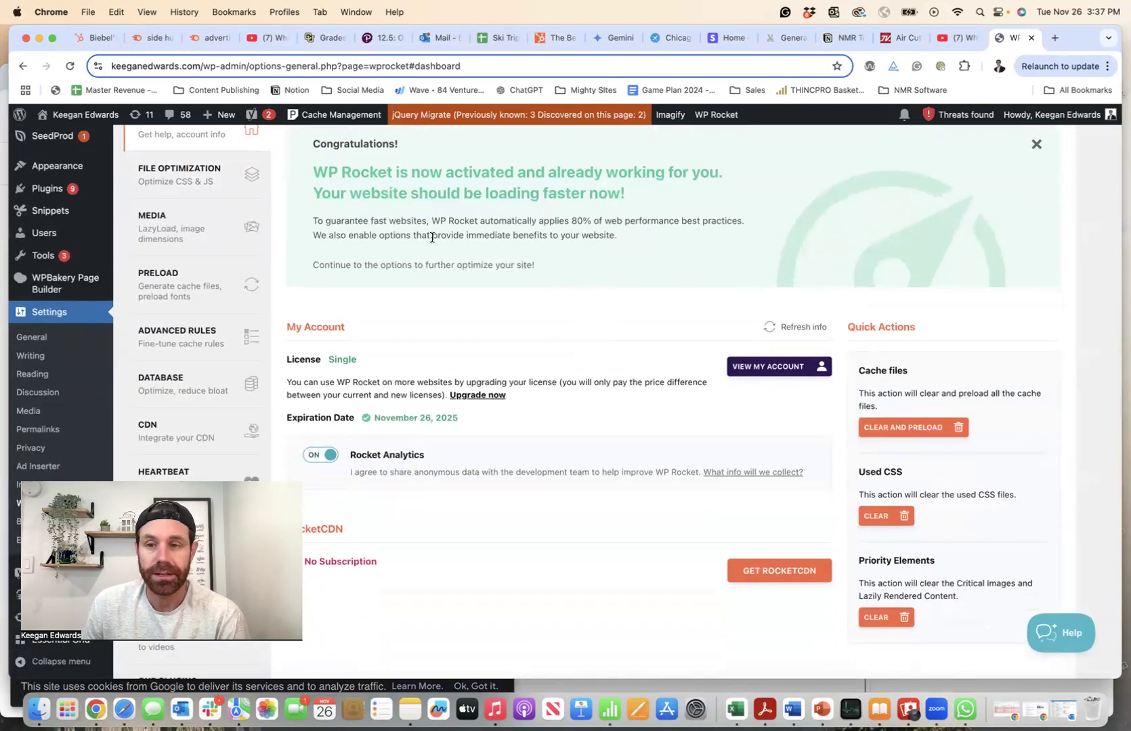
pyautogui.scroll(2, 485, 308)
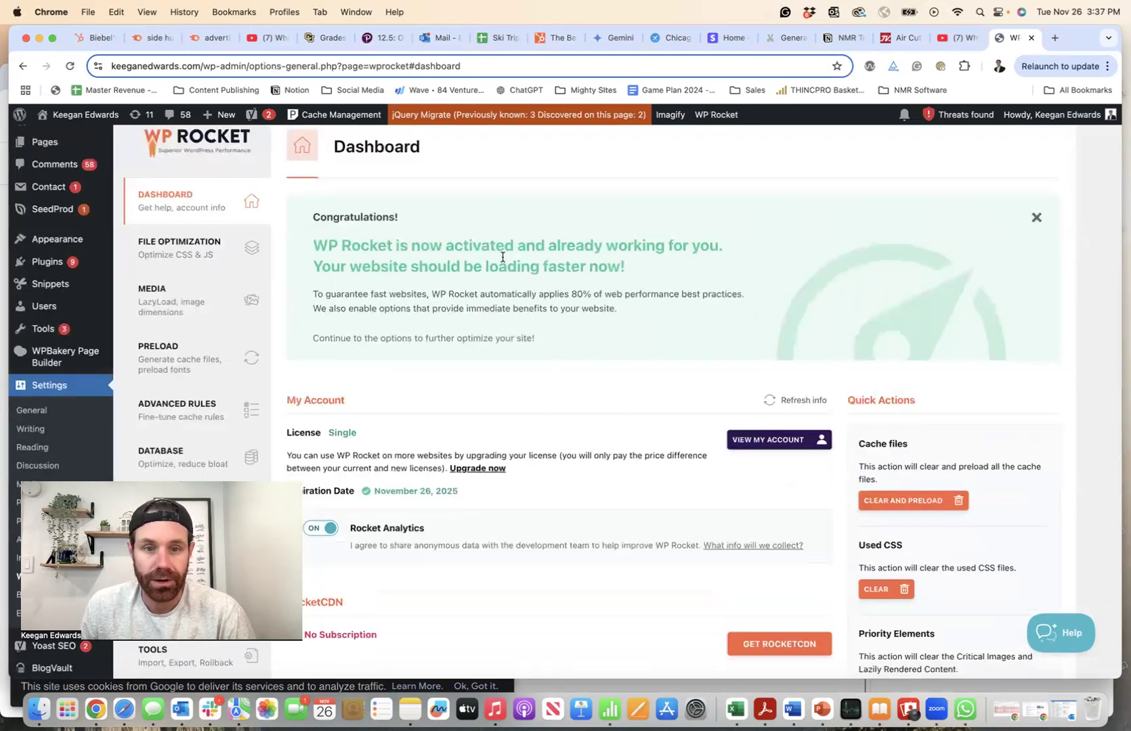
pyautogui.moveTo(543, 294); pyautogui.dragTo(633, 296)
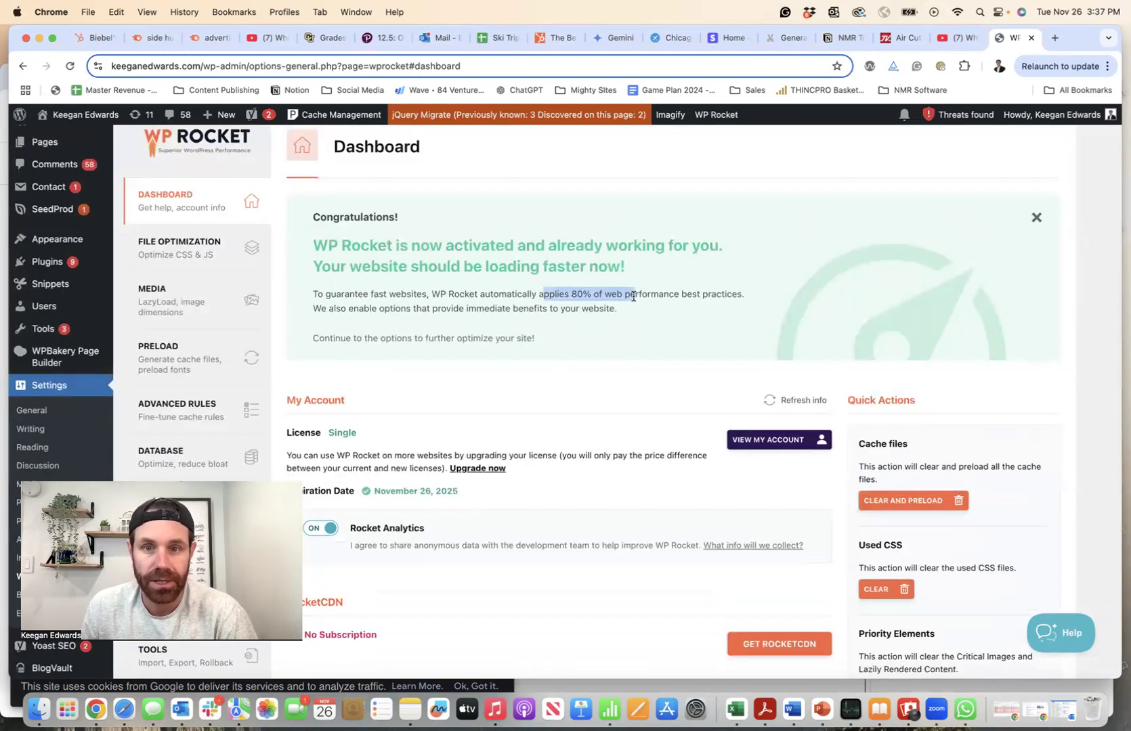
# Step: Open the 9:52 AM PageSpeed Insights report and compare its mobile performance score with the 9:15 AM report
pyautogui.click(1040, 691)
pyautogui.click(330, 83)
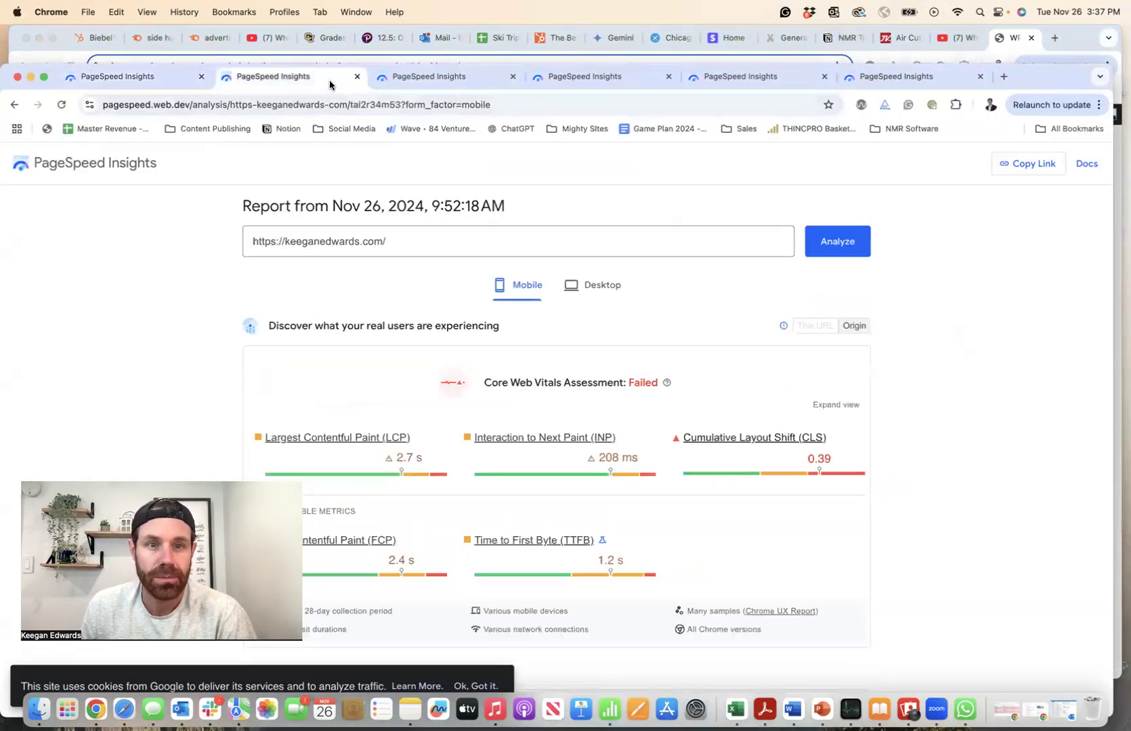
pyautogui.scroll(-10, 576, 307)
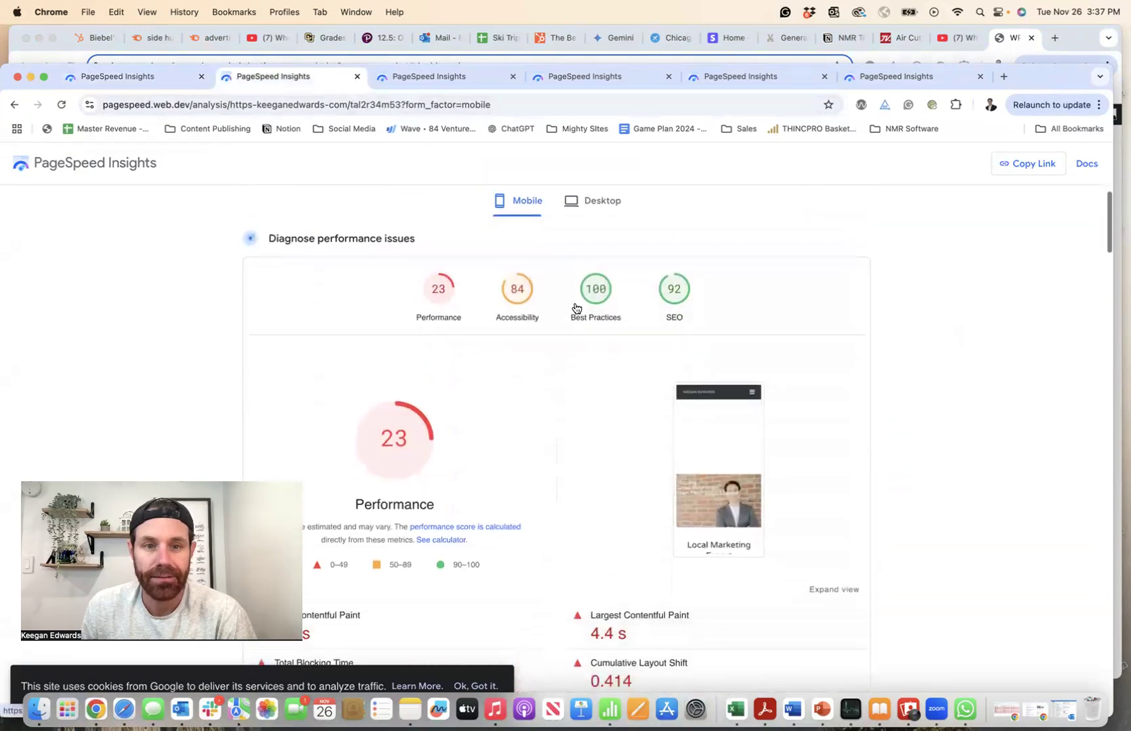
pyautogui.click(152, 79)
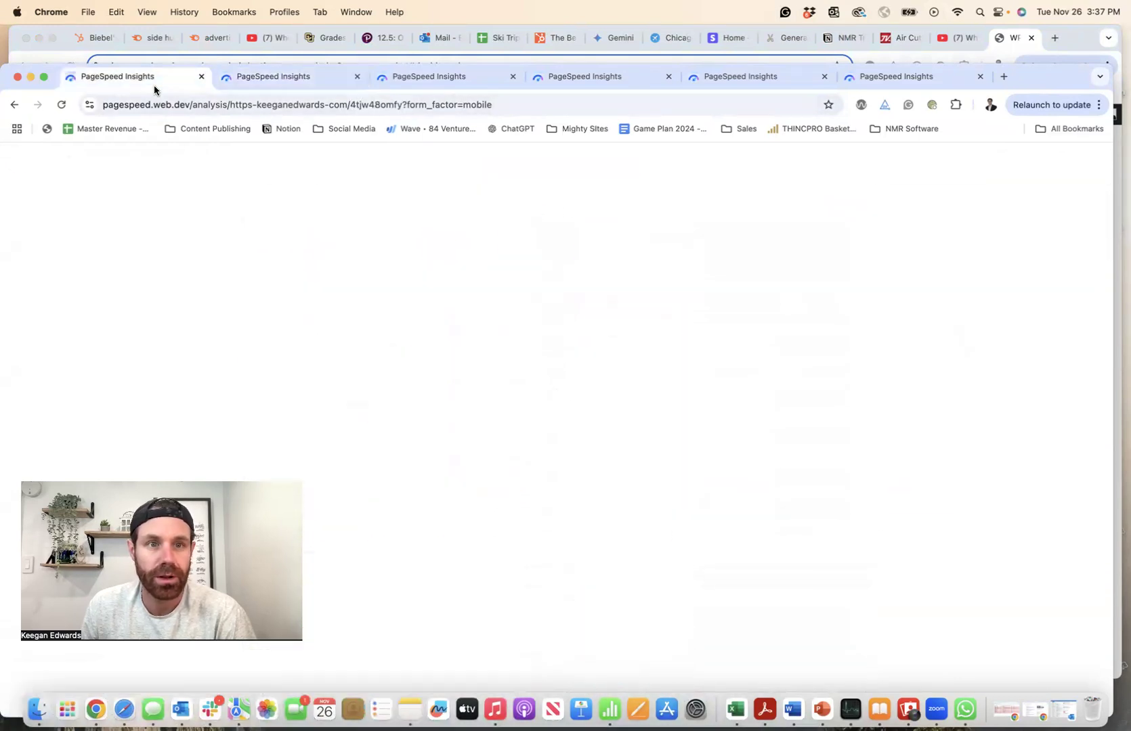
pyautogui.scroll(3, 342, 329)
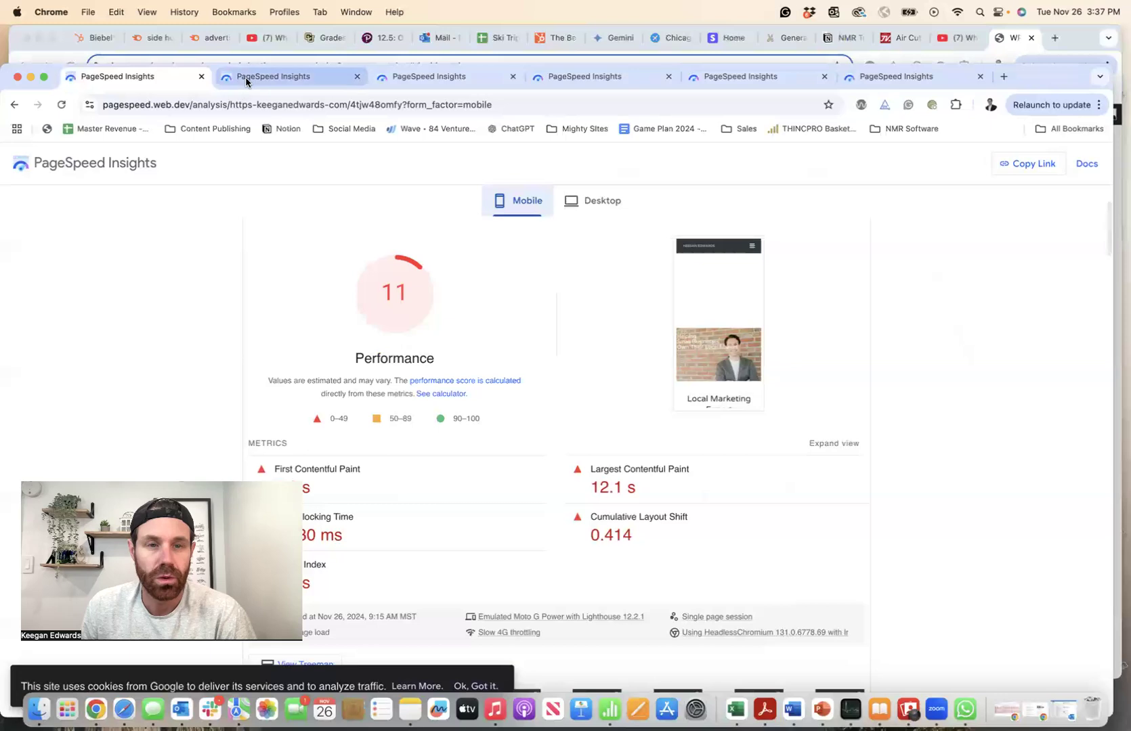
pyautogui.click(245, 79)
pyautogui.scroll(-3, 420, 363)
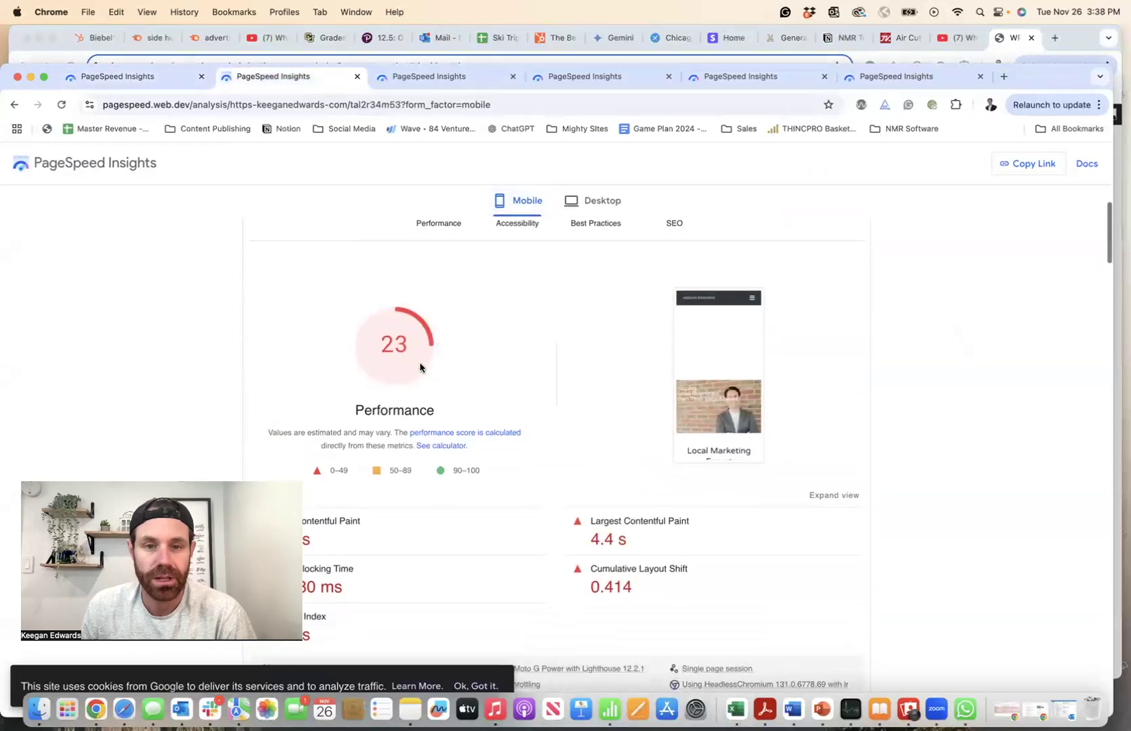
# Step: Compare the mobile paint, blocking time, layout shift and speed index metrics between the 9:15 AM and 9:52 AM reports
pyautogui.scroll(-3, 420, 365)
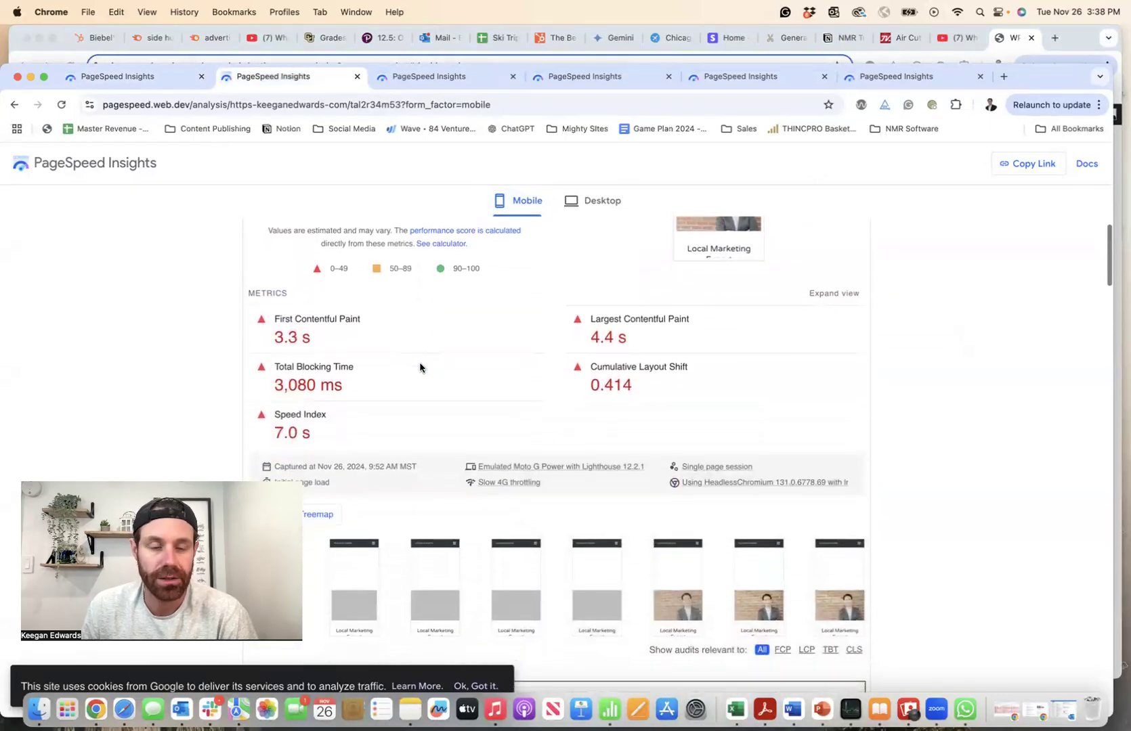
pyautogui.click(138, 77)
pyautogui.scroll(-5, 260, 290)
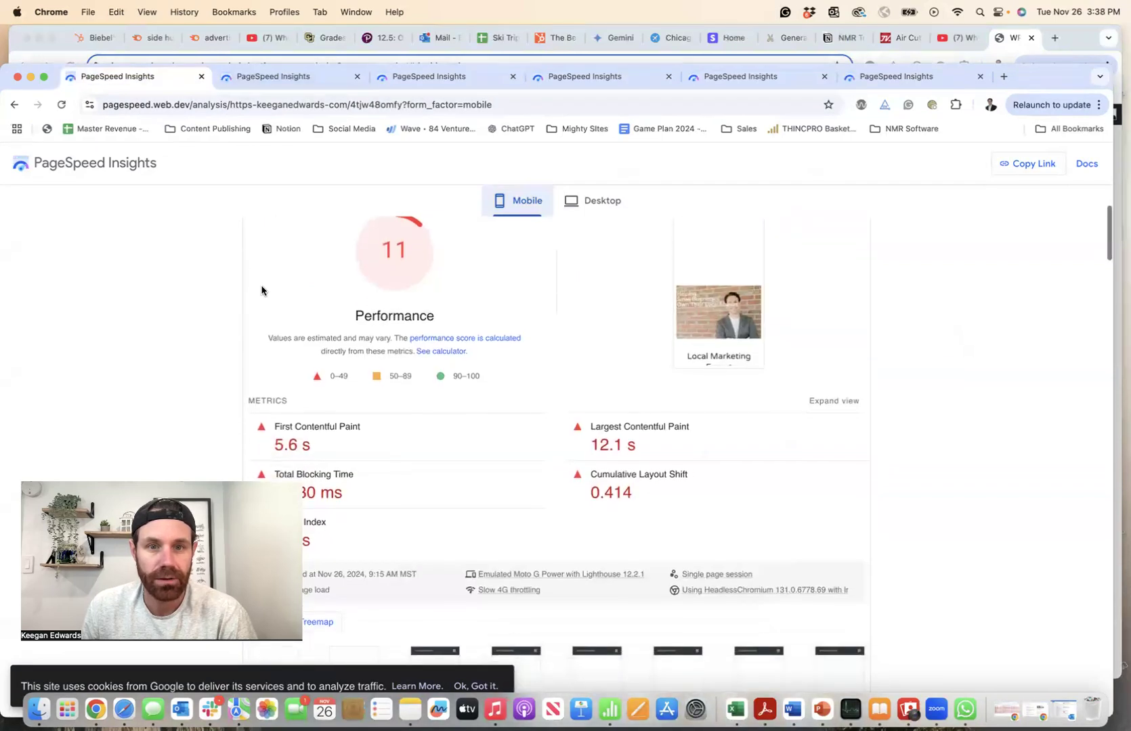
pyautogui.click(285, 77)
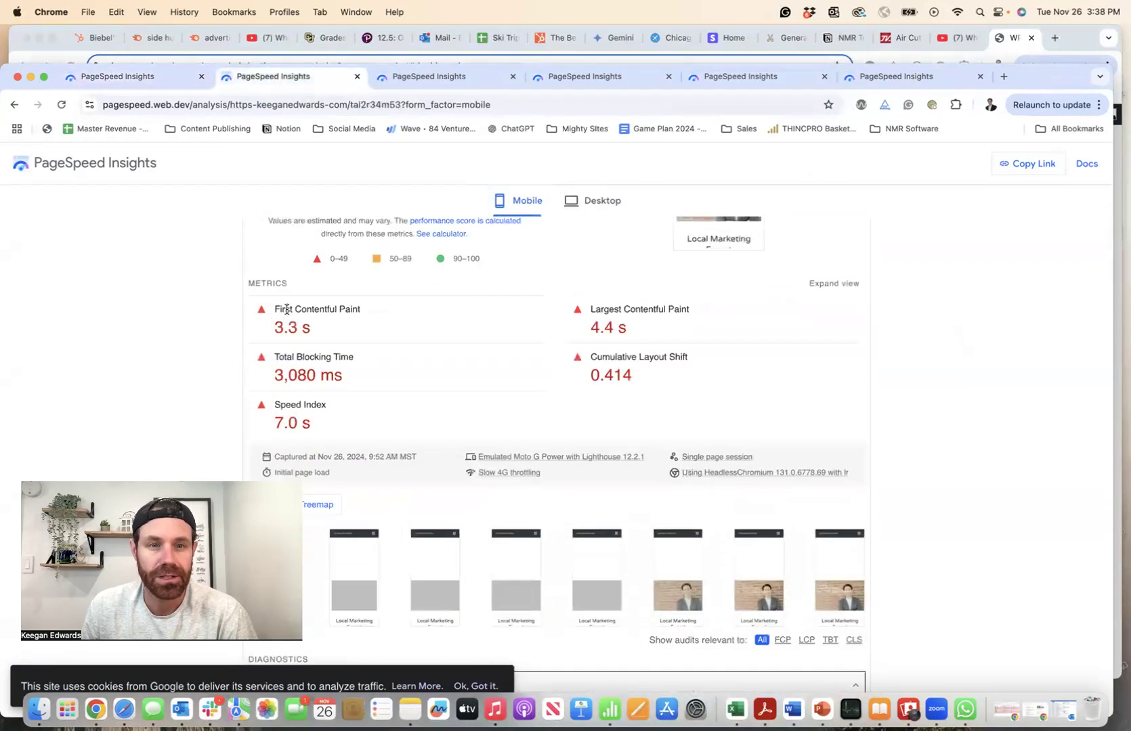
pyautogui.click(169, 77)
pyautogui.click(284, 76)
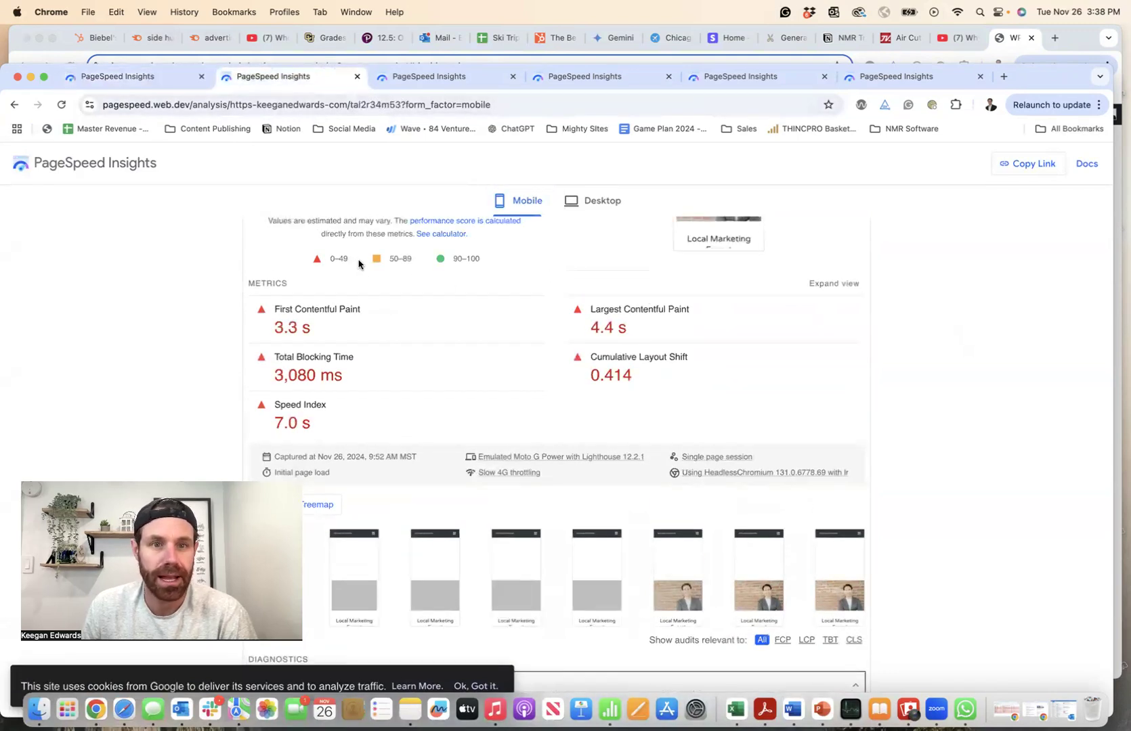
pyautogui.click(145, 77)
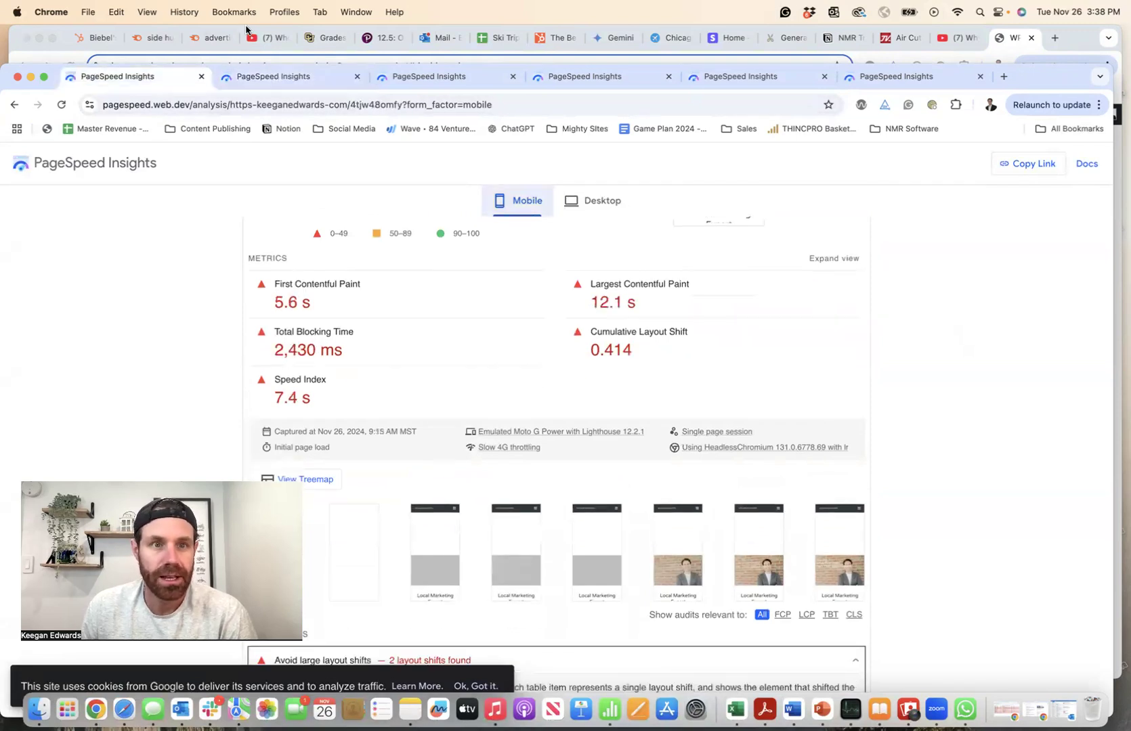
pyautogui.click(258, 81)
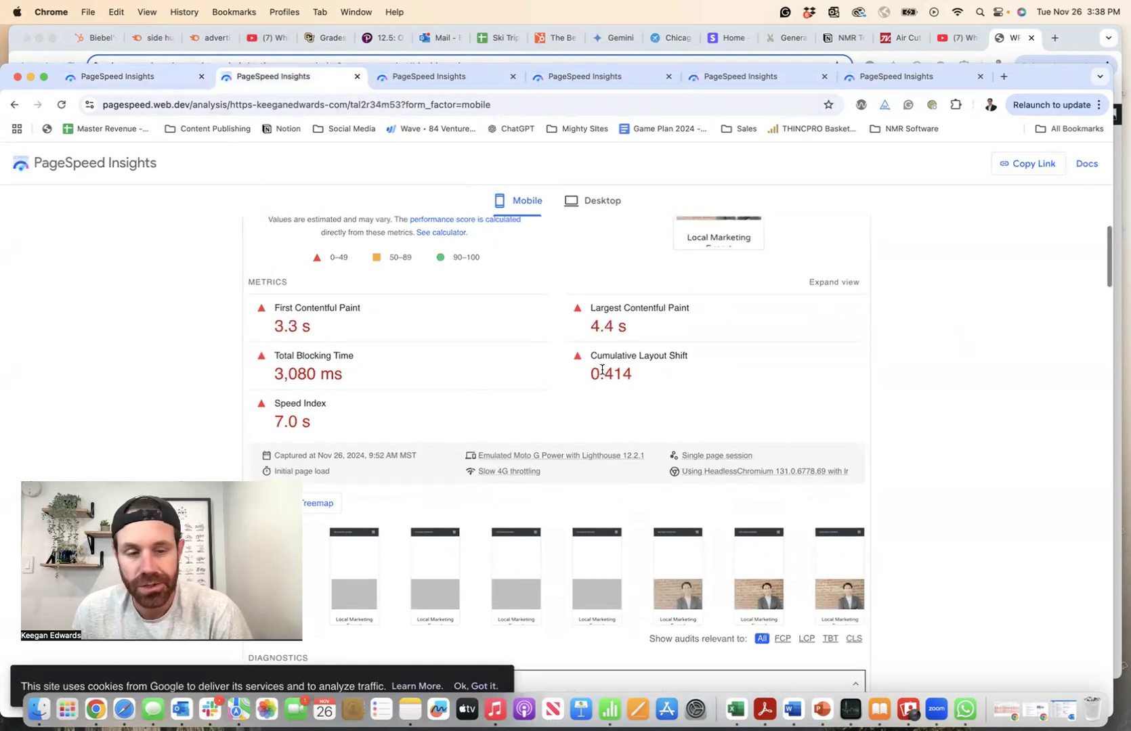
pyautogui.scroll(-1, 592, 369)
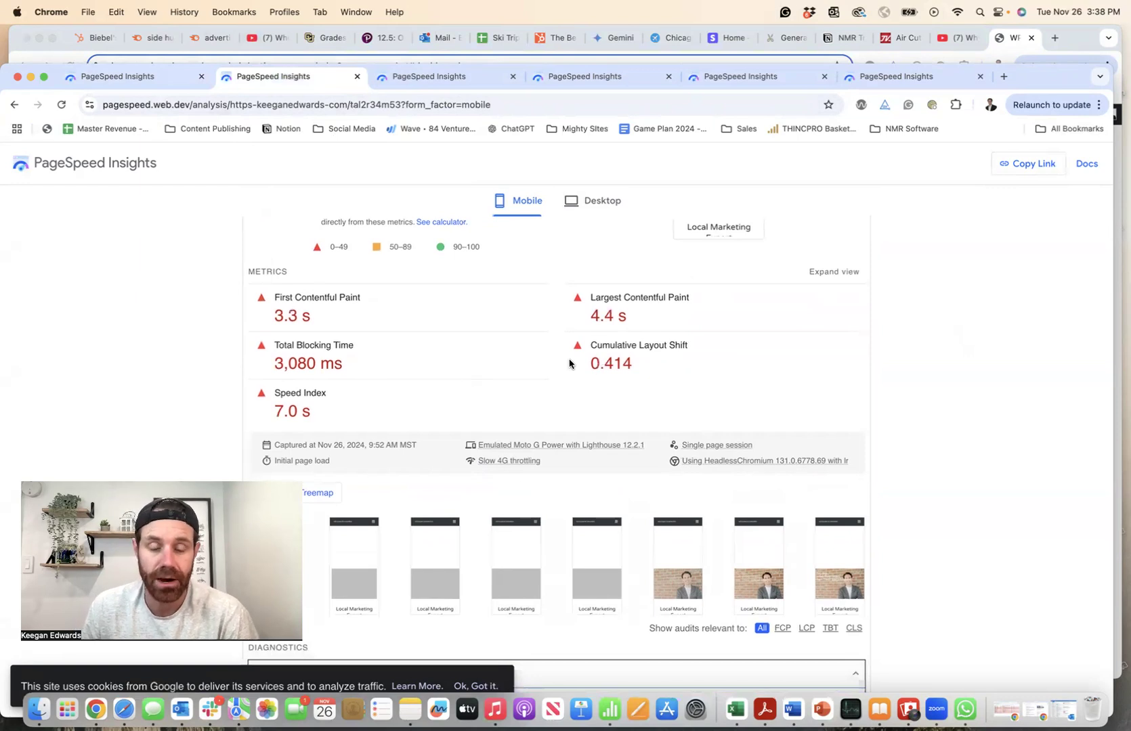
pyautogui.click(152, 77)
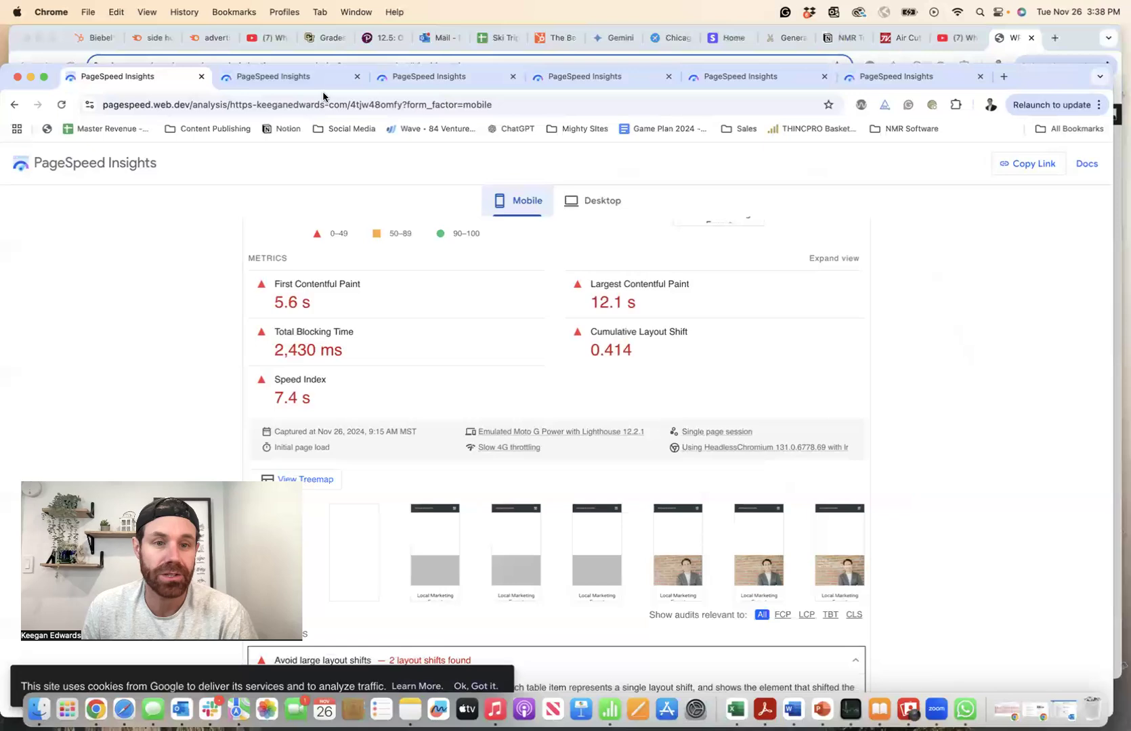
pyautogui.click(275, 76)
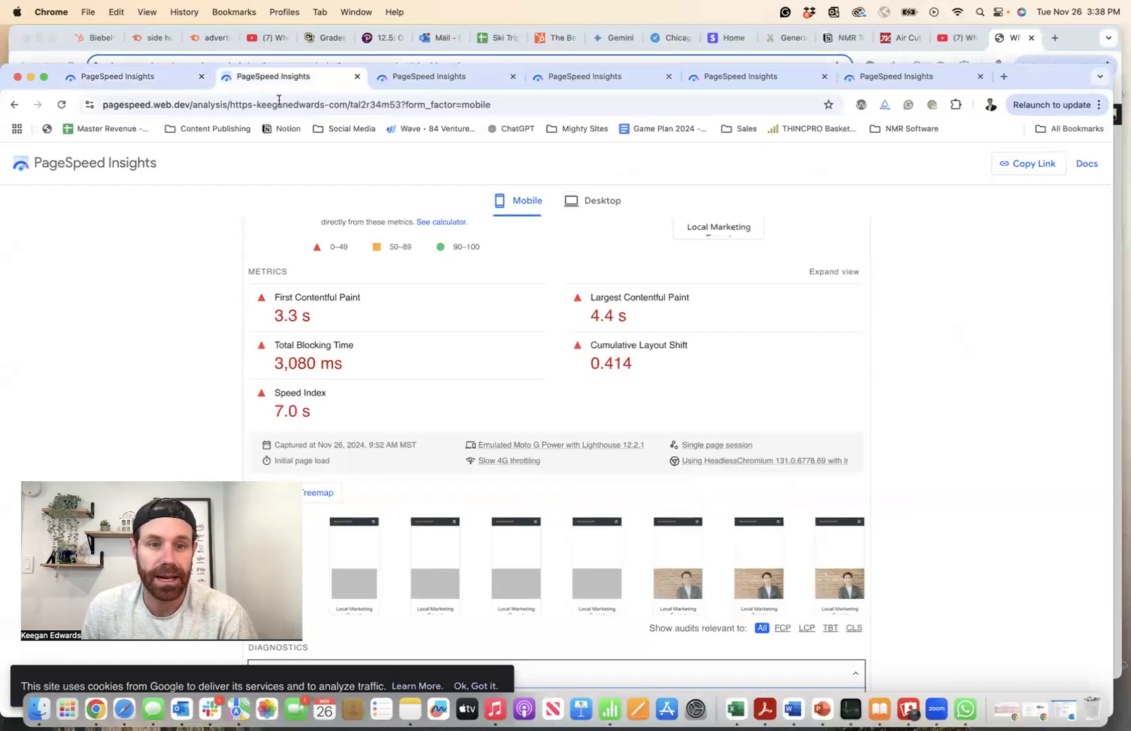
pyautogui.click(171, 77)
pyautogui.click(273, 79)
pyautogui.click(132, 80)
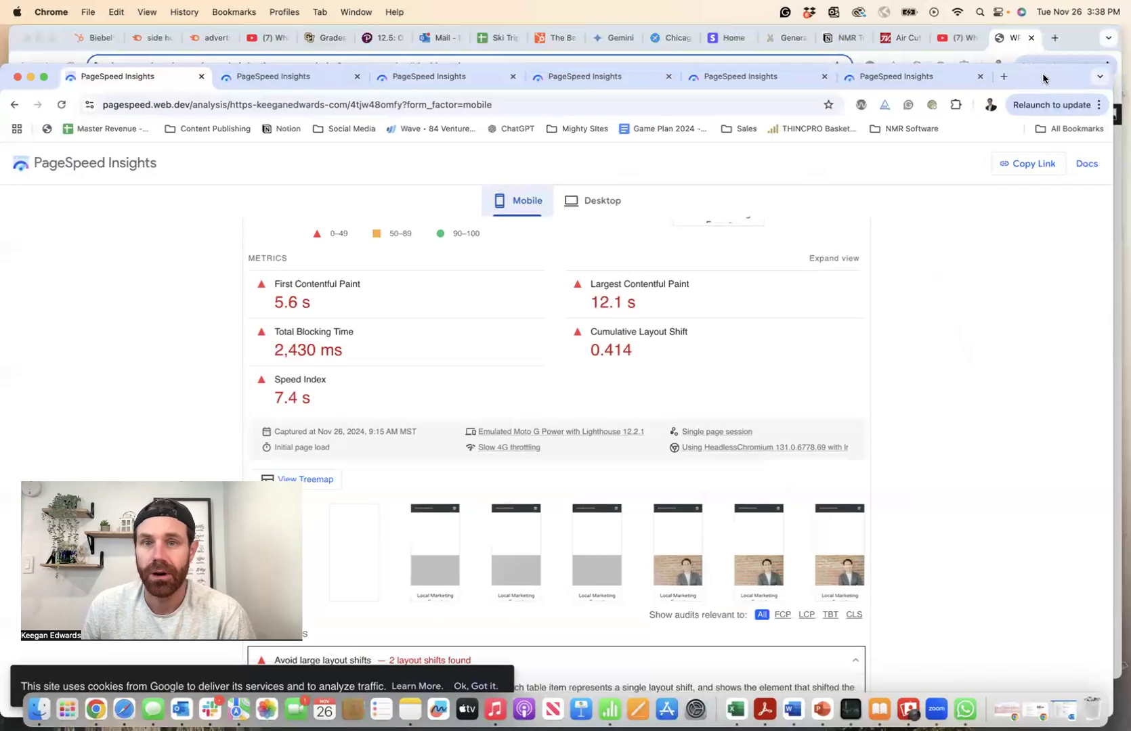
# Step: Switch back to the WP Rocket settings and open the File Optimization section
pyautogui.click(1008, 44)
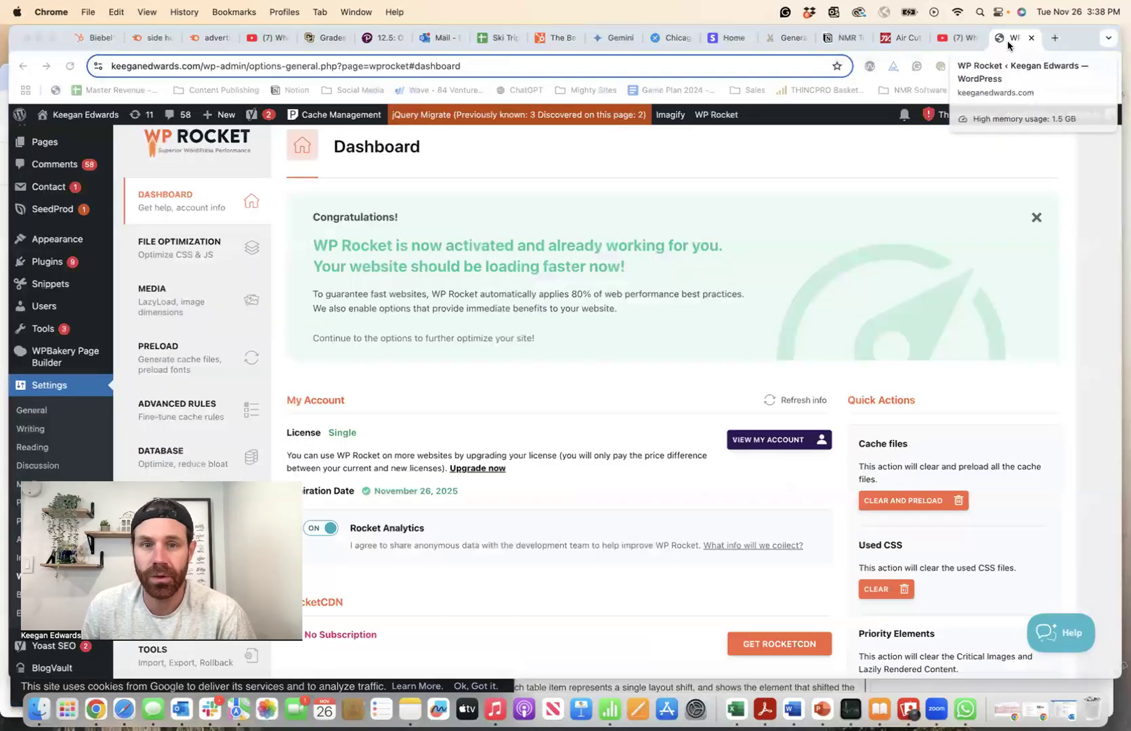
pyautogui.click(215, 264)
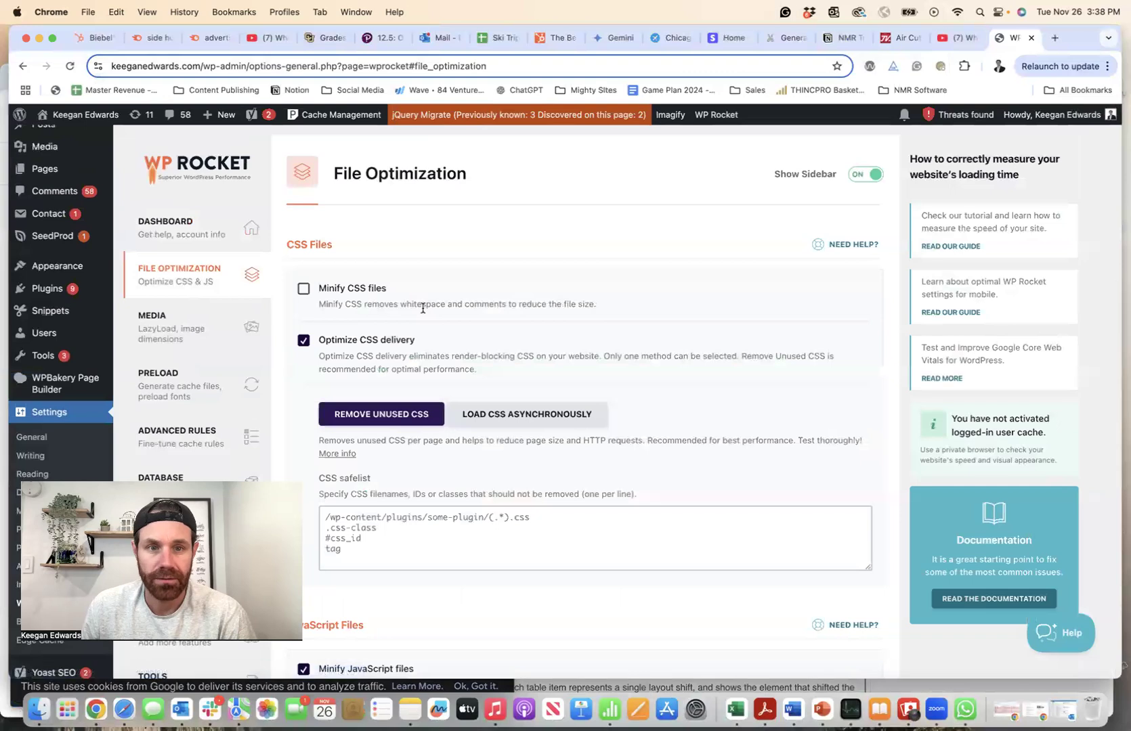
# Step: Review the CSS and JavaScript options in the File Optimization section, including minification, CSS delivery and deferred or delayed JavaScript
pyautogui.scroll(-2, 423, 308)
pyautogui.scroll(-1, 422, 308)
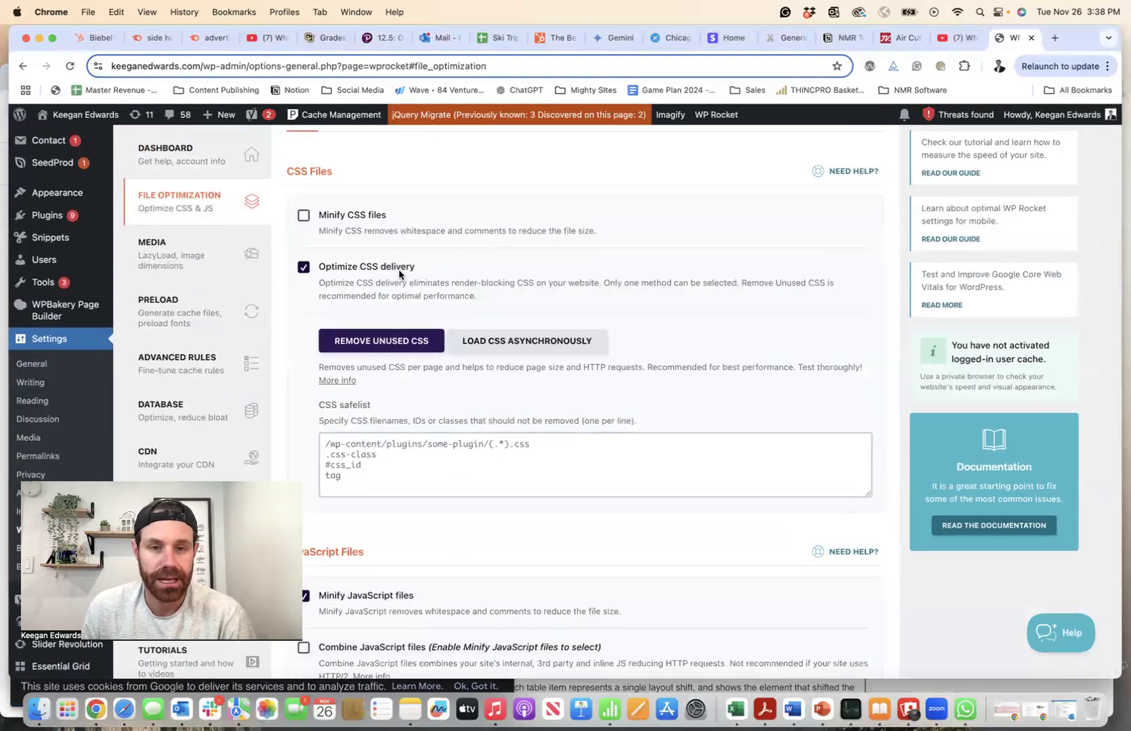
pyautogui.scroll(-4, 402, 272)
pyautogui.scroll(-2, 379, 284)
pyautogui.scroll(-3, 343, 241)
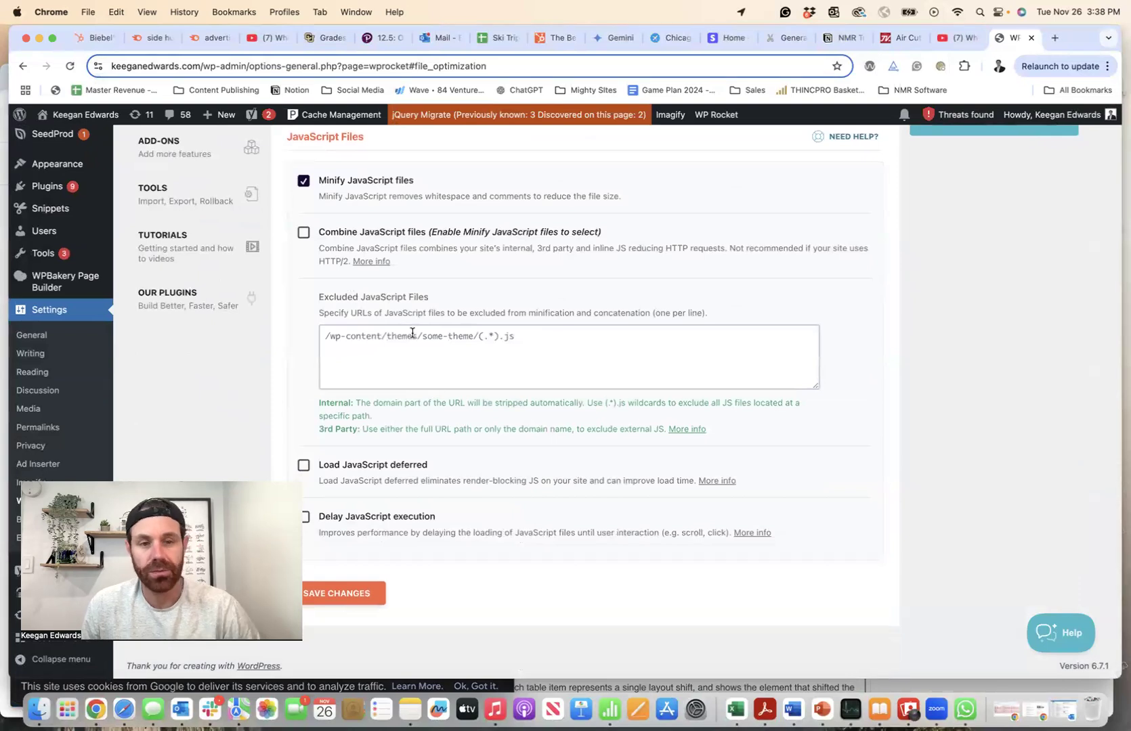
pyautogui.scroll(6, 412, 333)
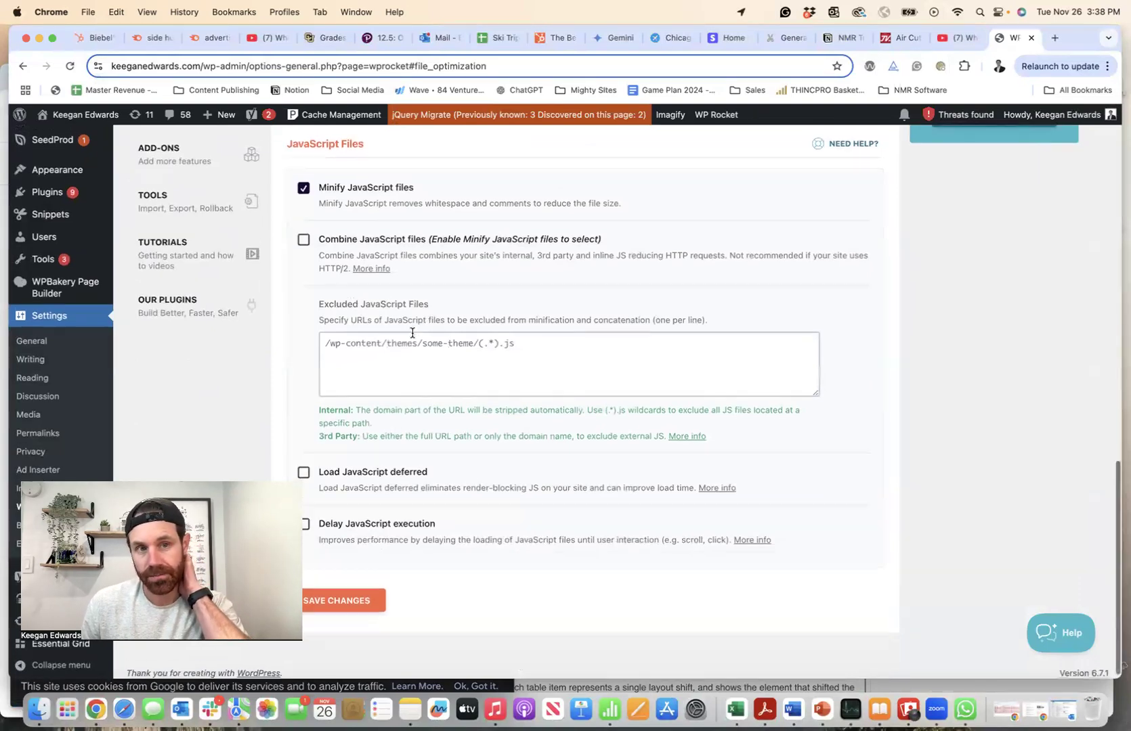
# Step: Review the Media lazy-load and image dimension options, and the Preload section's cache, link, DNS prefetch and font settings
pyautogui.click(172, 238)
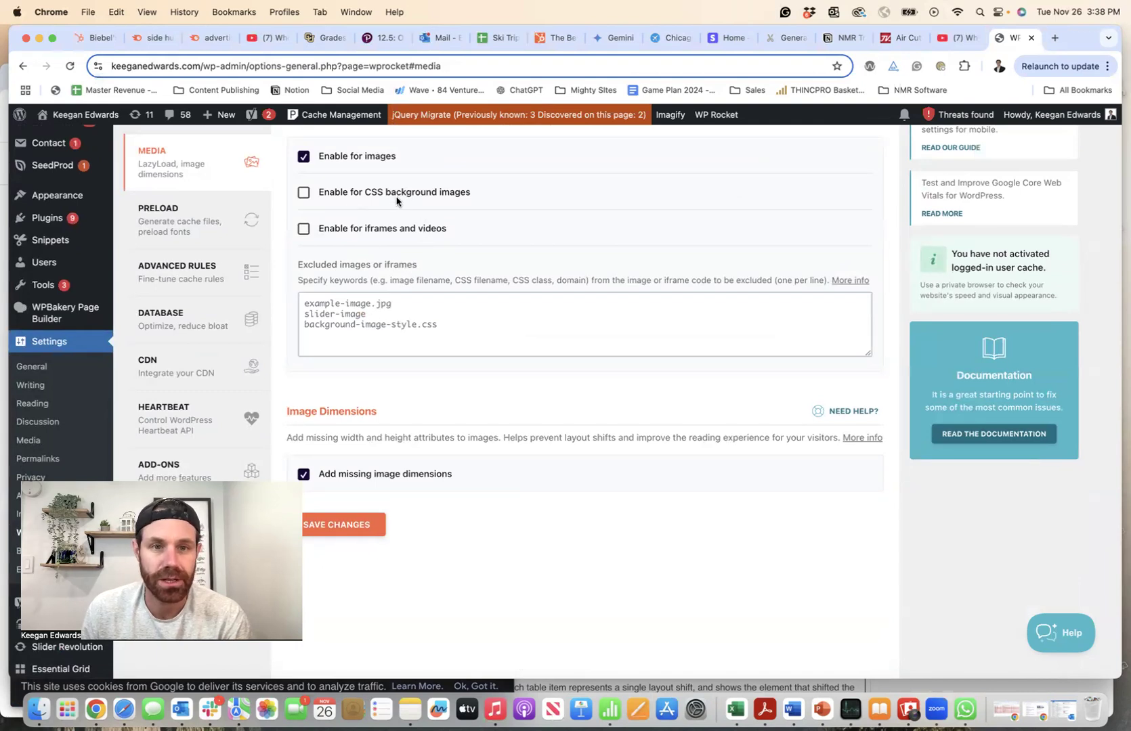
pyautogui.click(202, 214)
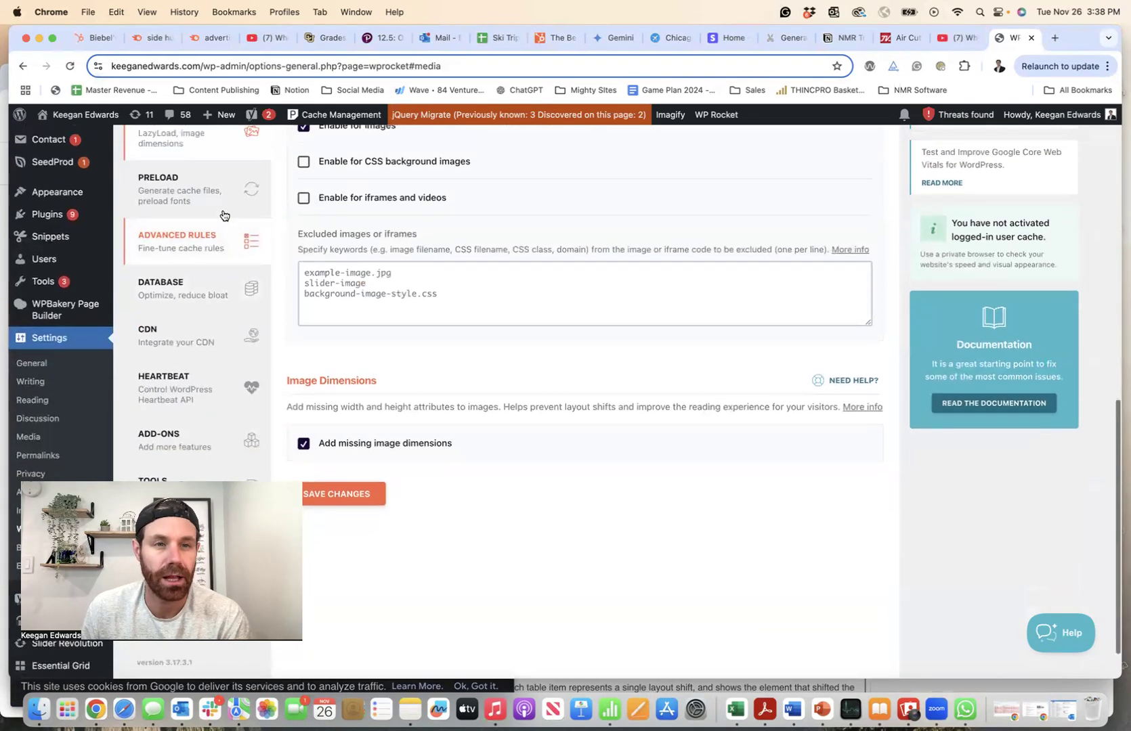
pyautogui.scroll(-5, 359, 264)
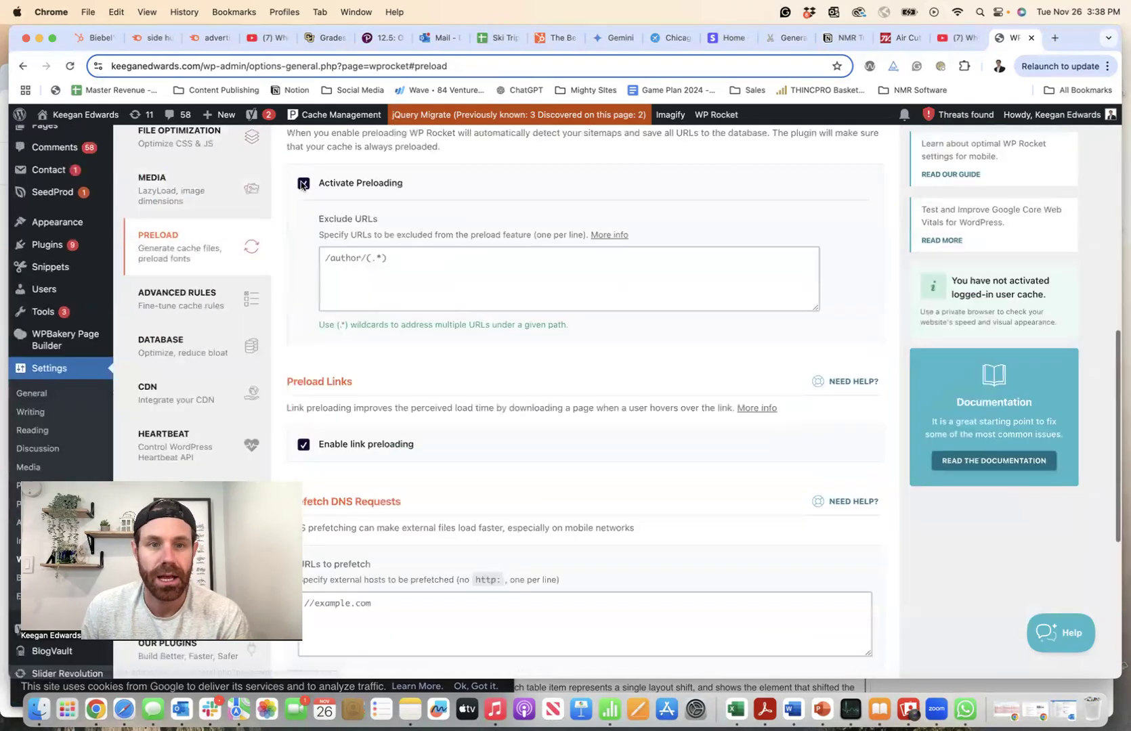
pyautogui.scroll(-1, 396, 227)
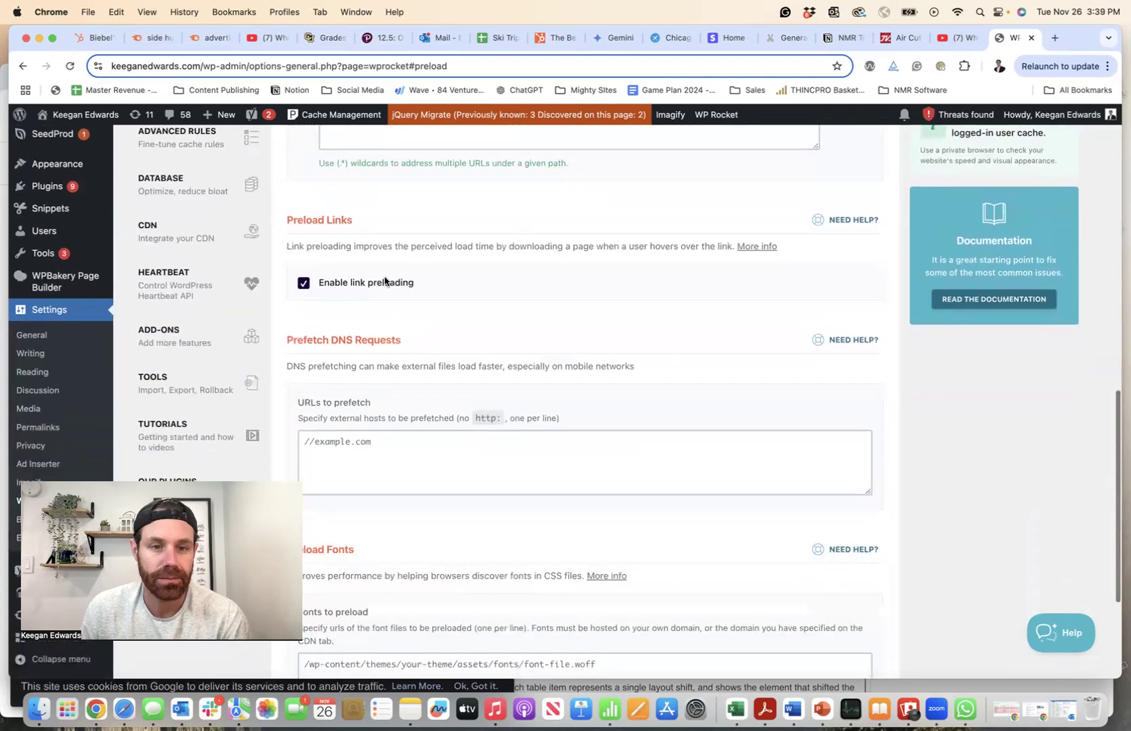
pyautogui.scroll(-4, 386, 279)
pyautogui.scroll(8, 388, 278)
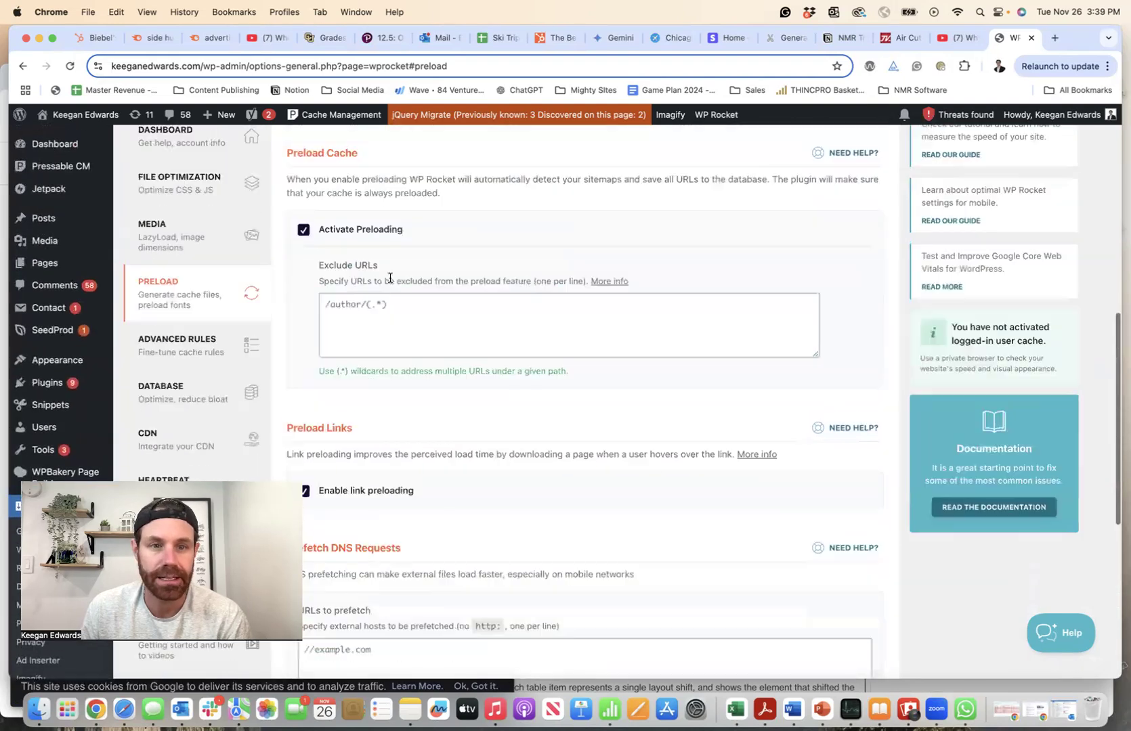
pyautogui.scroll(-1, 308, 326)
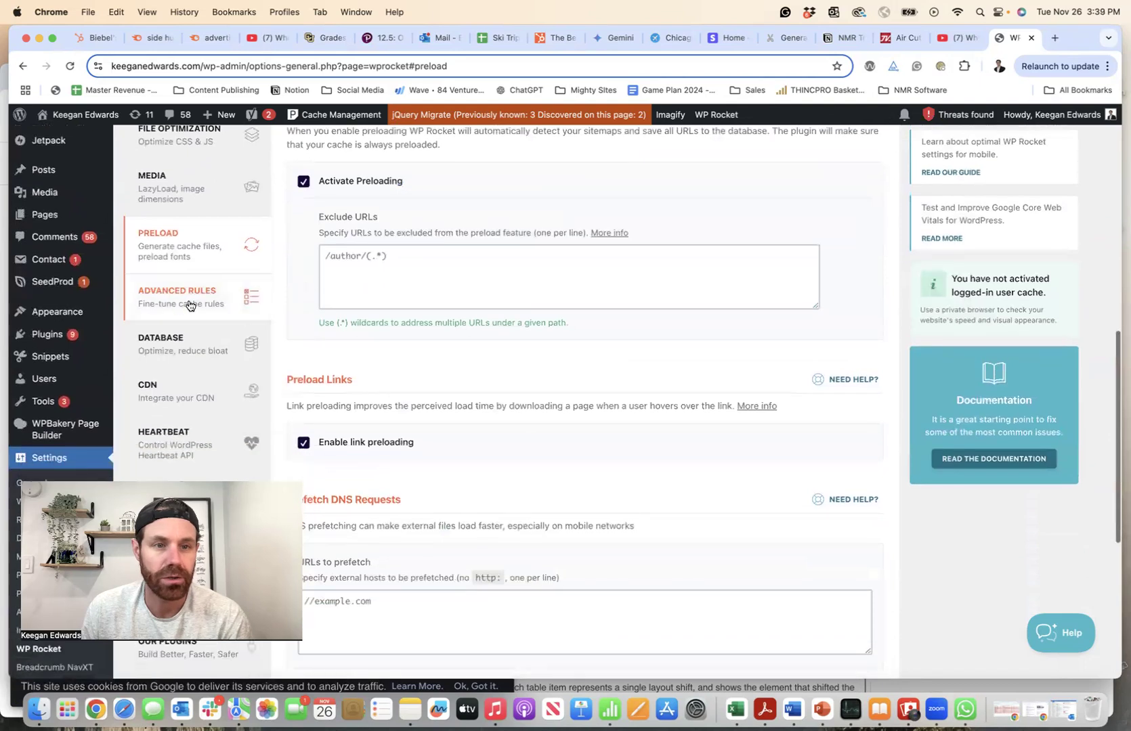
# Step: Open the Advanced Rules section and review its cache exclusion rules for URLs, cookies and user agents
pyautogui.click(188, 305)
pyautogui.scroll(-15, 453, 301)
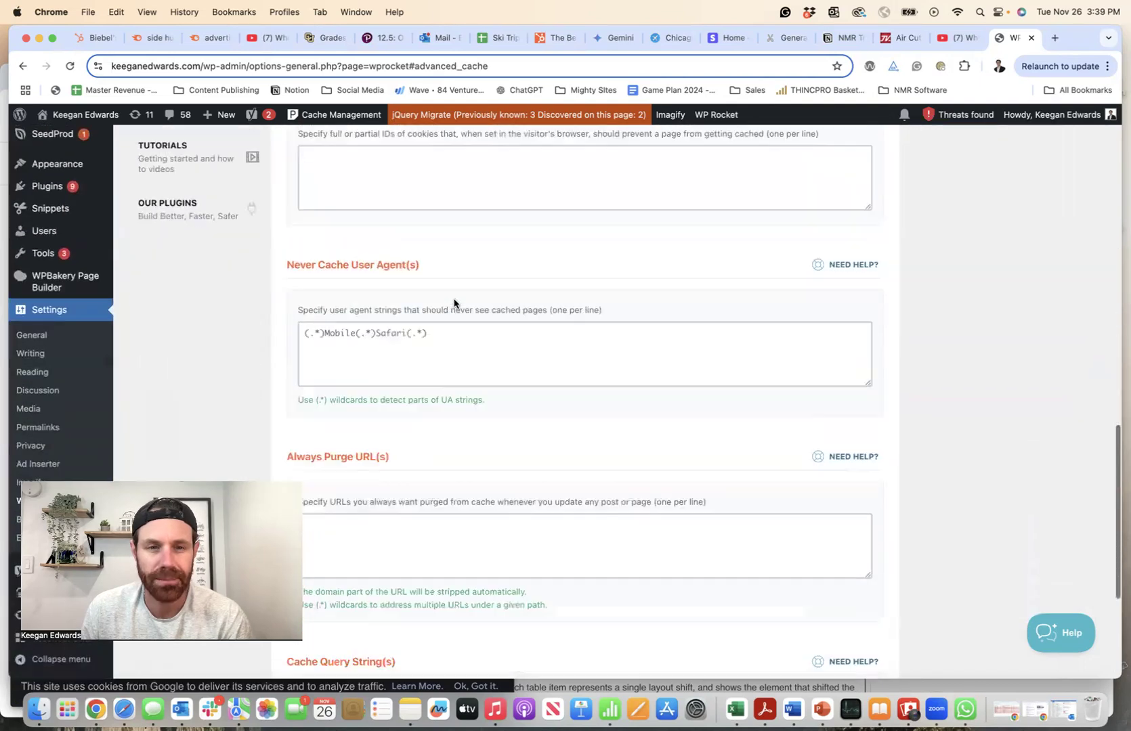
pyautogui.scroll(11, 454, 302)
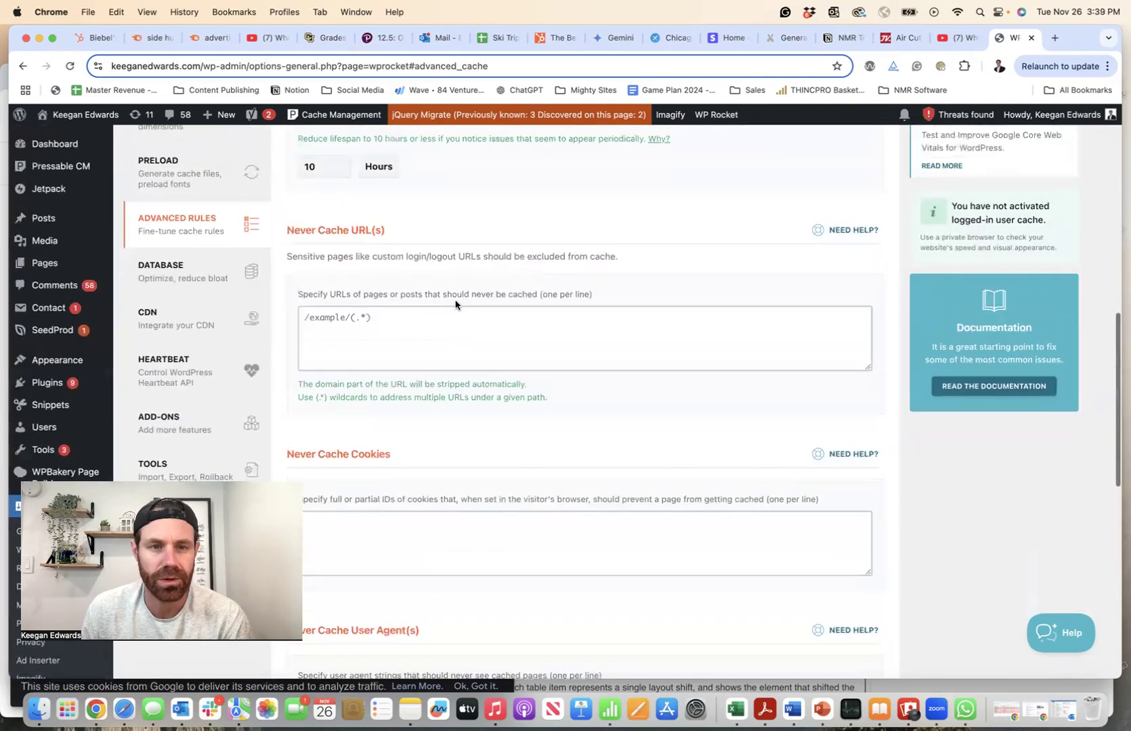
# Step: Open the Database section and review its post, comment, transient, table and automatic cleanup options
pyautogui.click(189, 286)
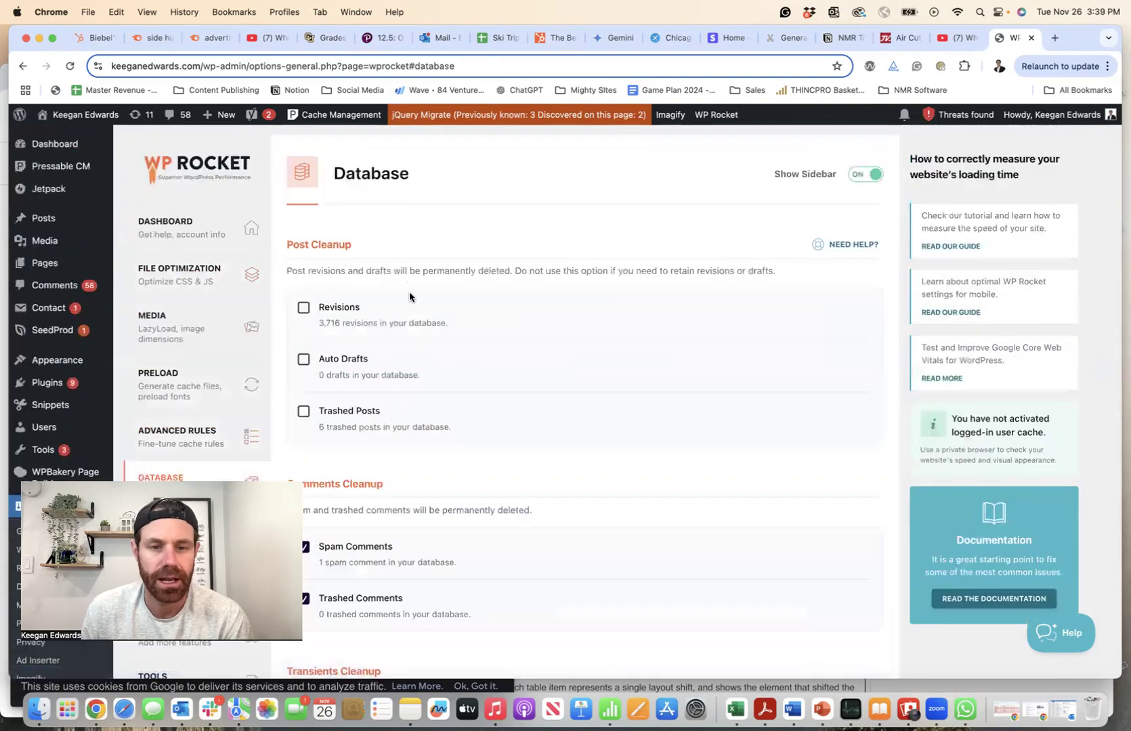
pyautogui.scroll(-6, 409, 294)
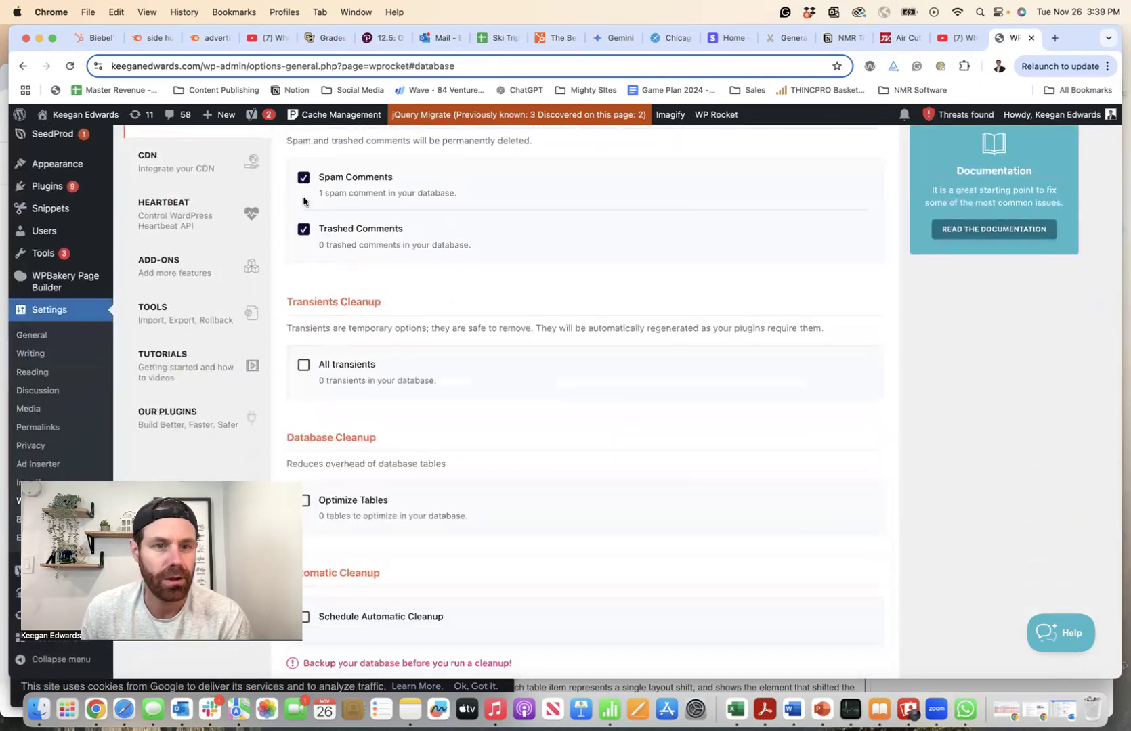
pyautogui.scroll(5, 321, 263)
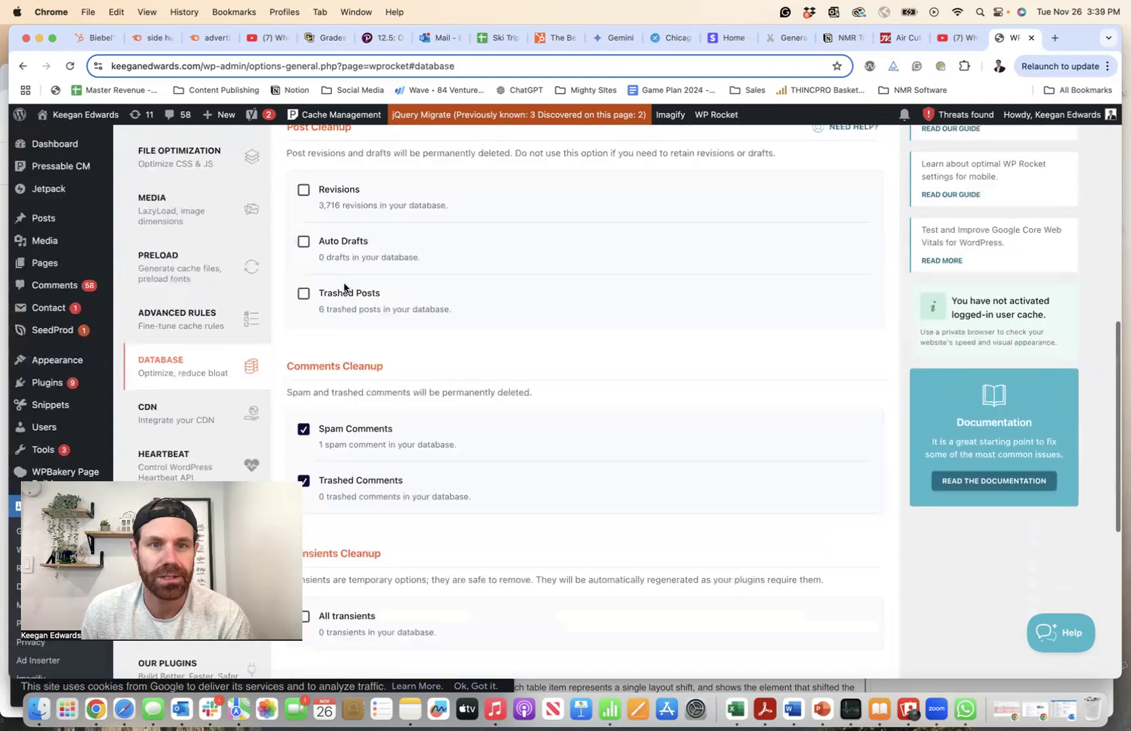
pyautogui.scroll(-3, 351, 257)
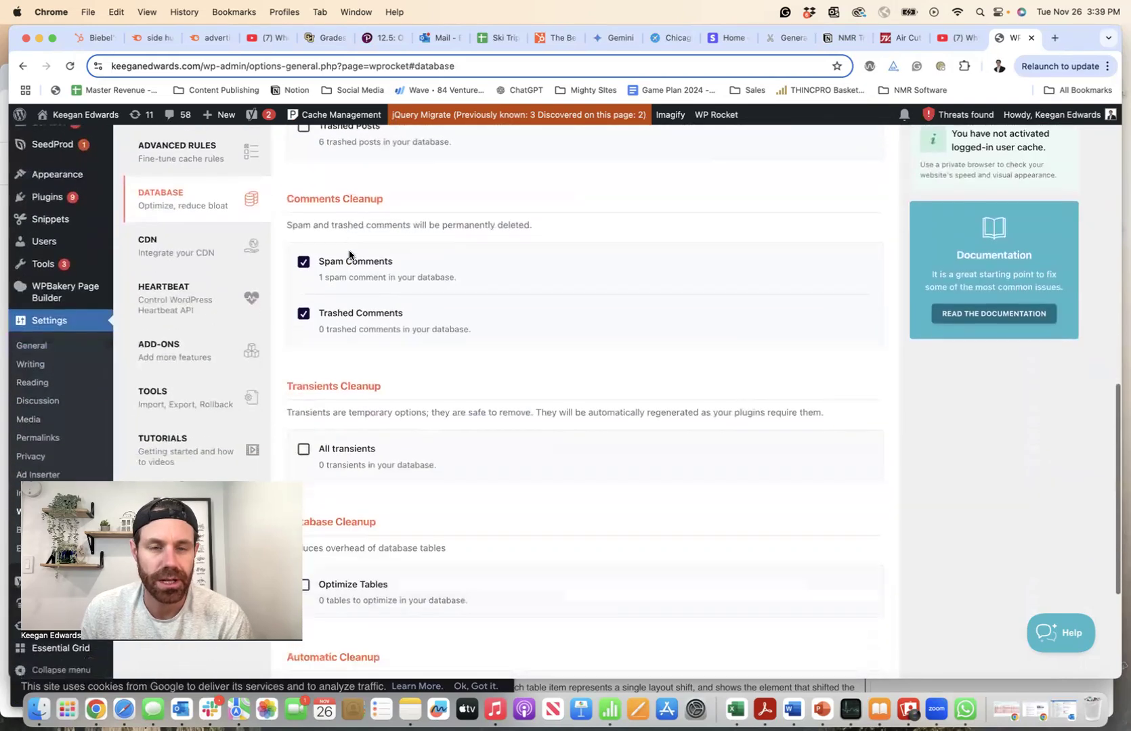
pyautogui.scroll(1, 332, 231)
pyautogui.scroll(-3, 321, 217)
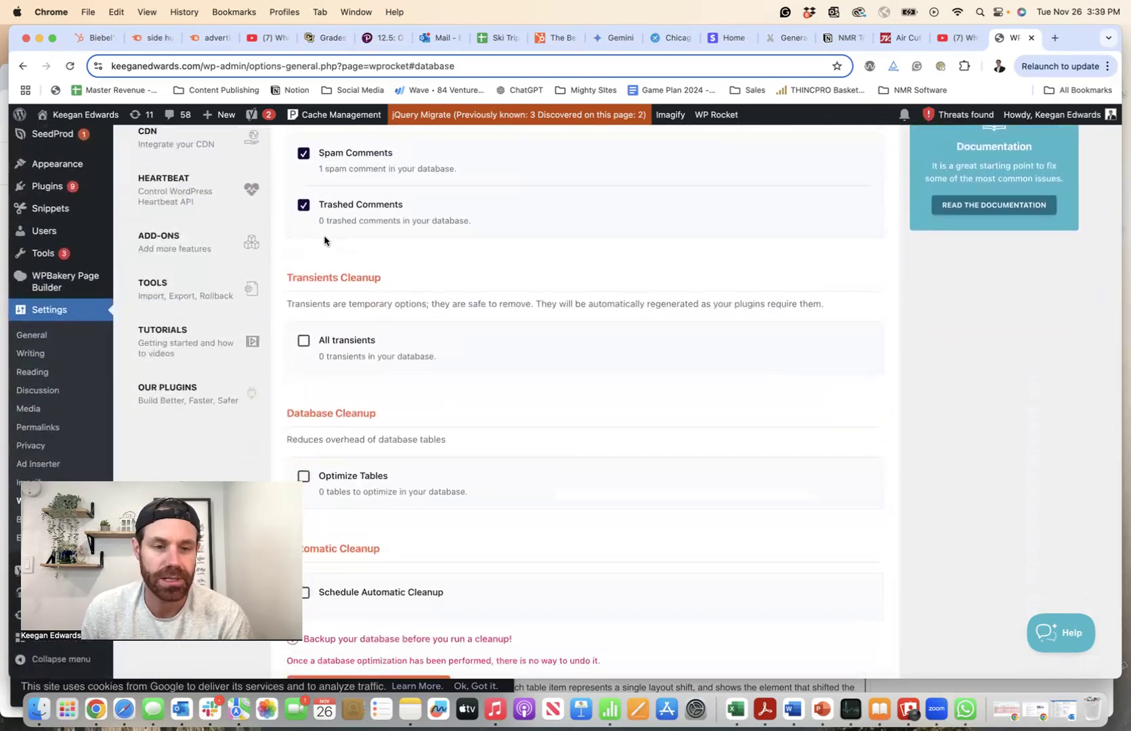
pyautogui.scroll(2, 298, 232)
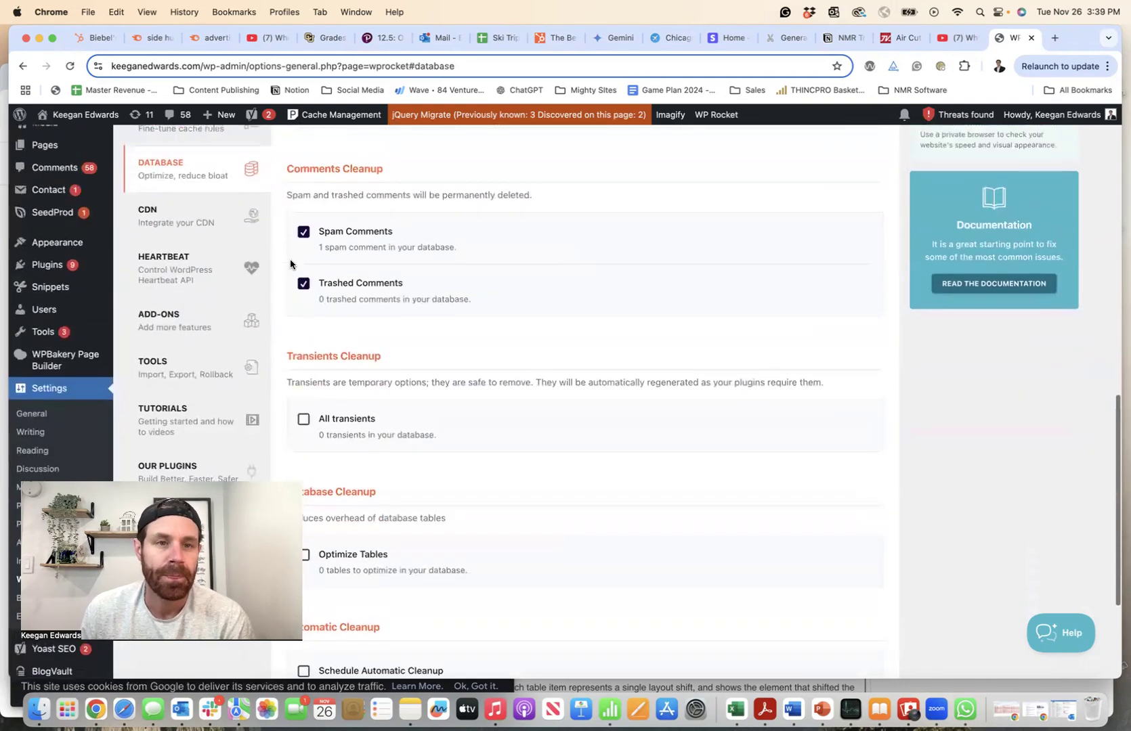
# Step: Open the CDN section and review the RocketCDN offer, the CNAME settings and the file exclusions
pyautogui.click(192, 225)
pyautogui.scroll(-5, 384, 252)
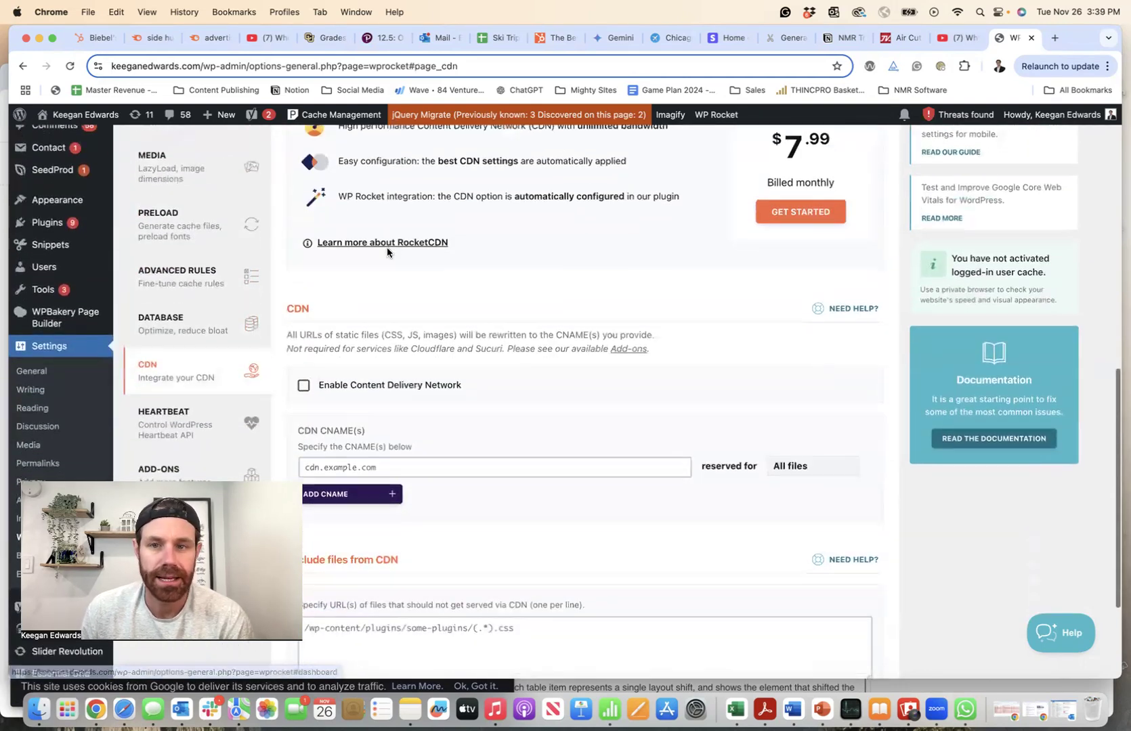
pyautogui.scroll(3, 386, 250)
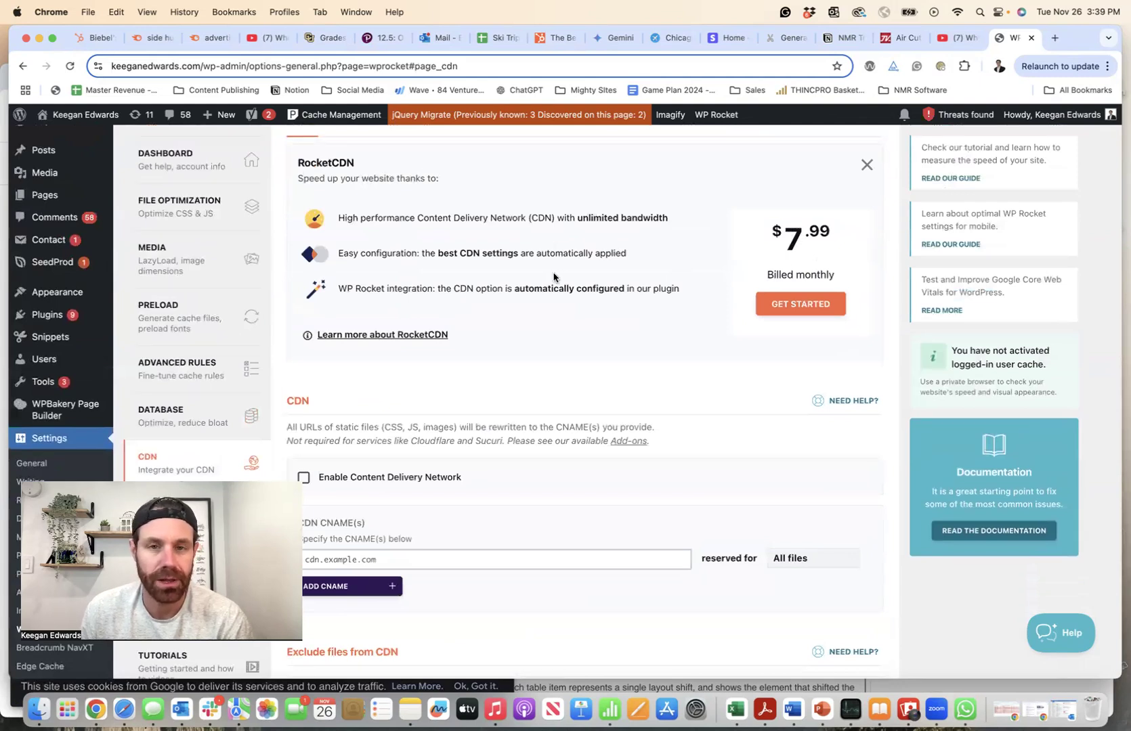
pyautogui.scroll(2, 553, 277)
pyautogui.scroll(-4, 553, 277)
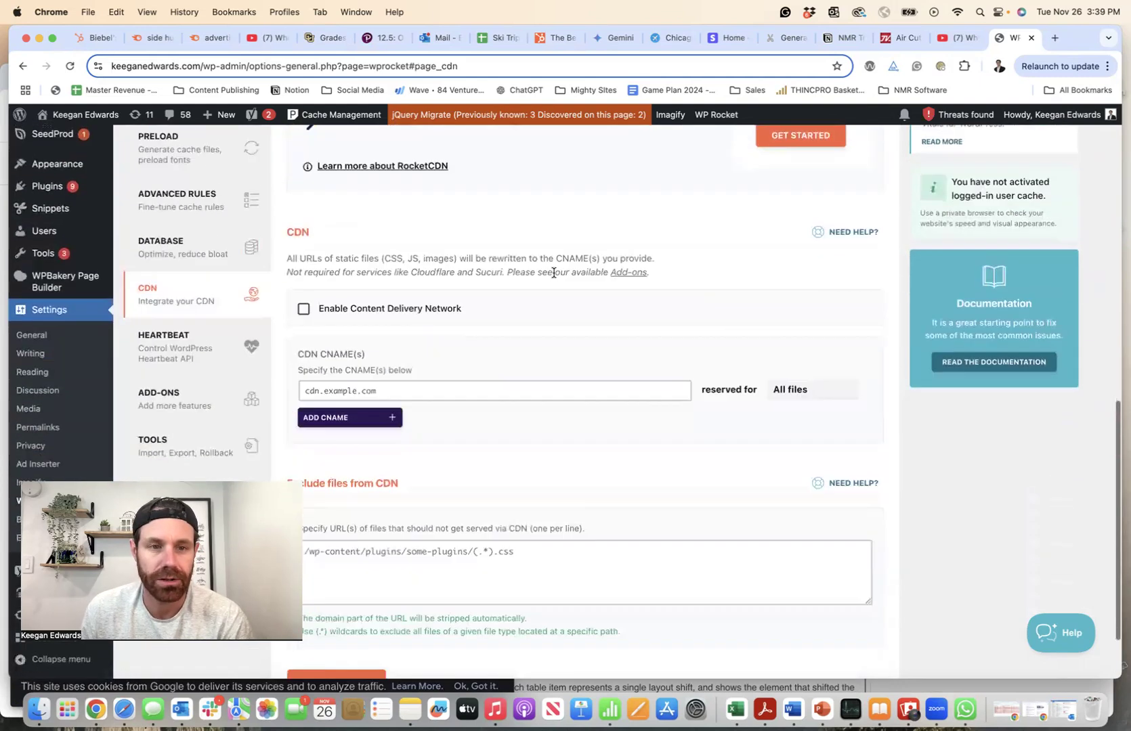
# Step: Open the Heartbeat section and review the activity settings for the backend, post editor and frontend
pyautogui.click(197, 347)
pyautogui.scroll(-4, 389, 272)
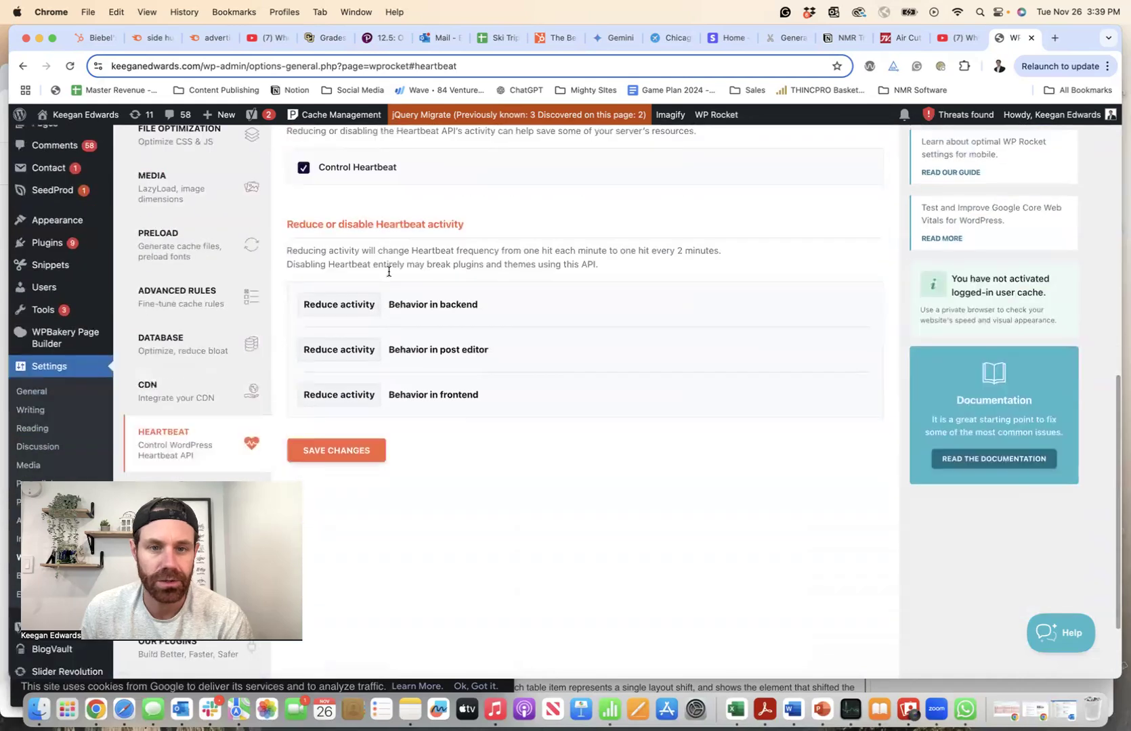
pyautogui.scroll(2, 305, 349)
pyautogui.scroll(-4, 250, 332)
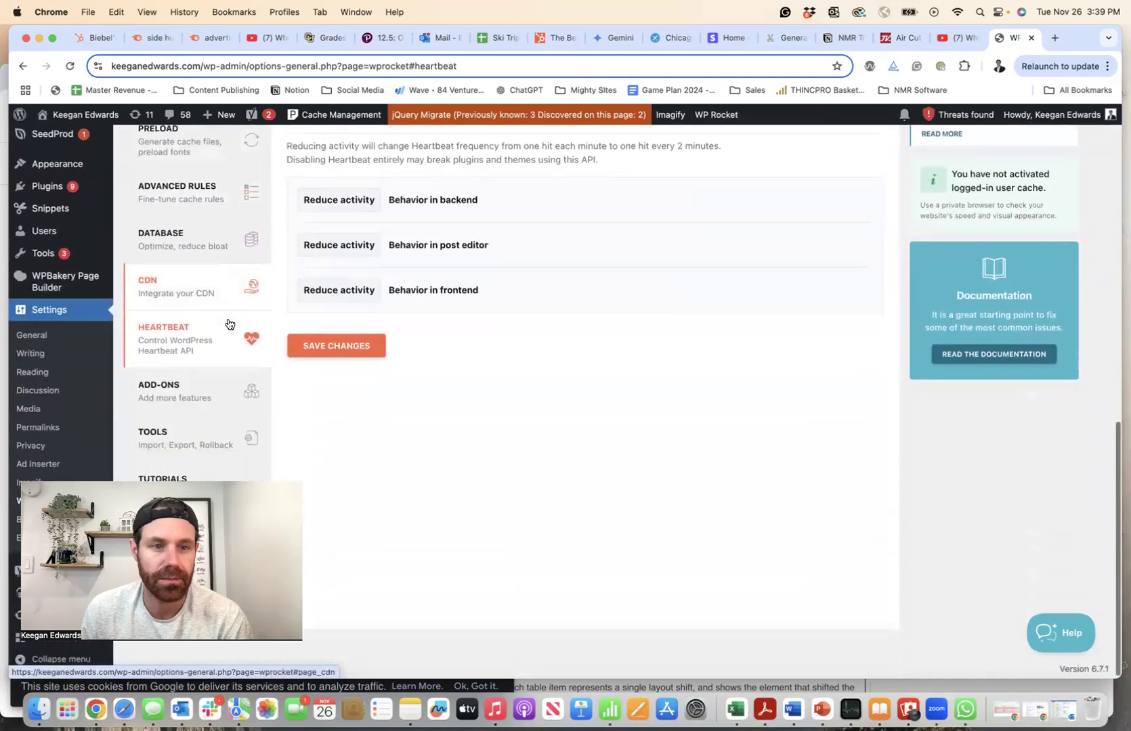
pyautogui.scroll(-1, 223, 339)
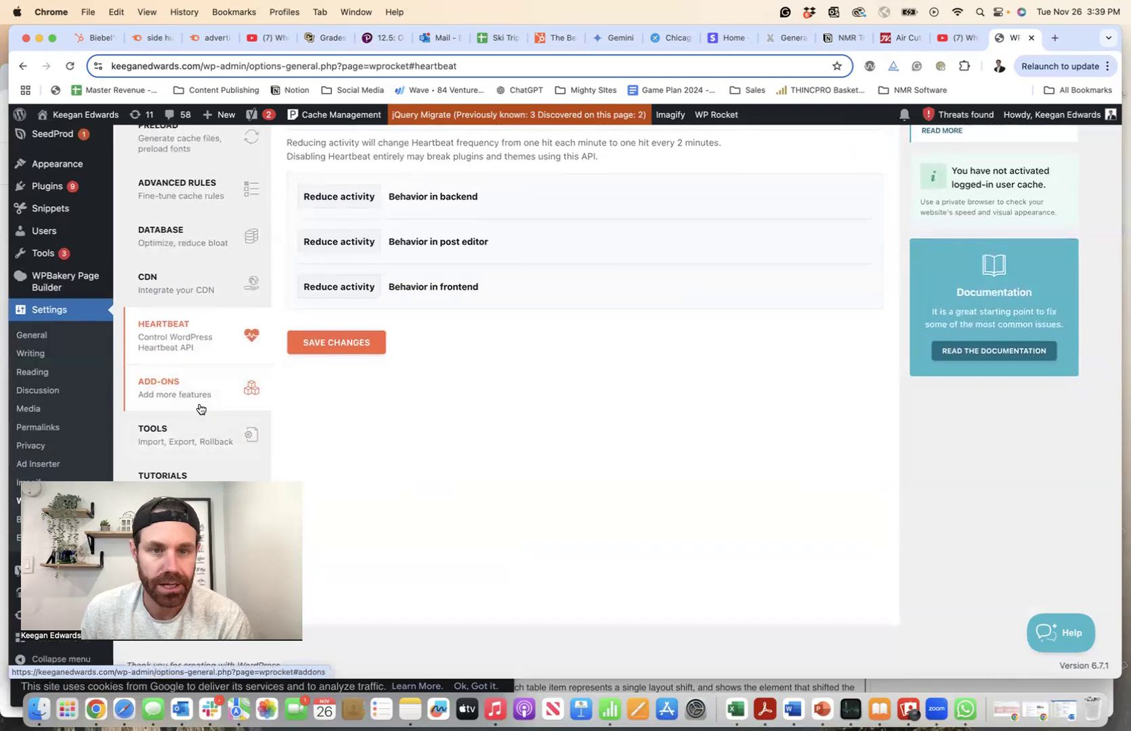
pyautogui.scroll(2, 200, 409)
pyautogui.scroll(-2, 198, 405)
# Step: Open the Add-ons section and review the User Cache, WebP Compatibility, Cloudflare and Sucuri add-ons
pyautogui.click(200, 401)
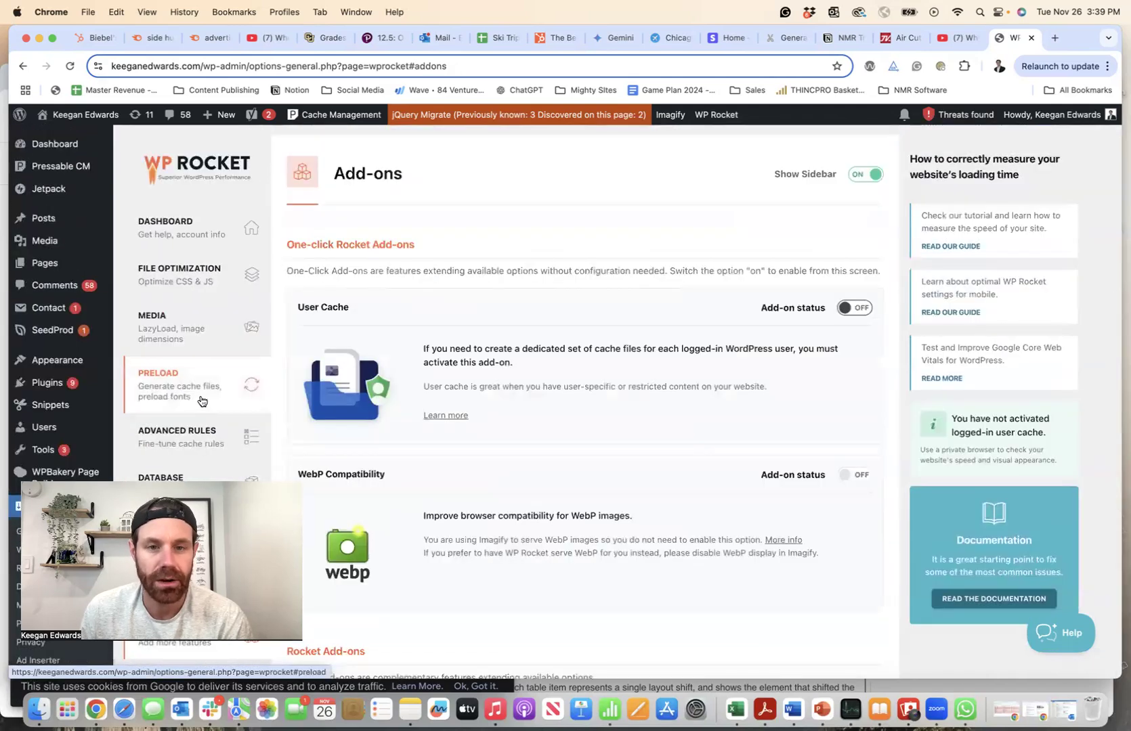
pyautogui.scroll(-5, 200, 401)
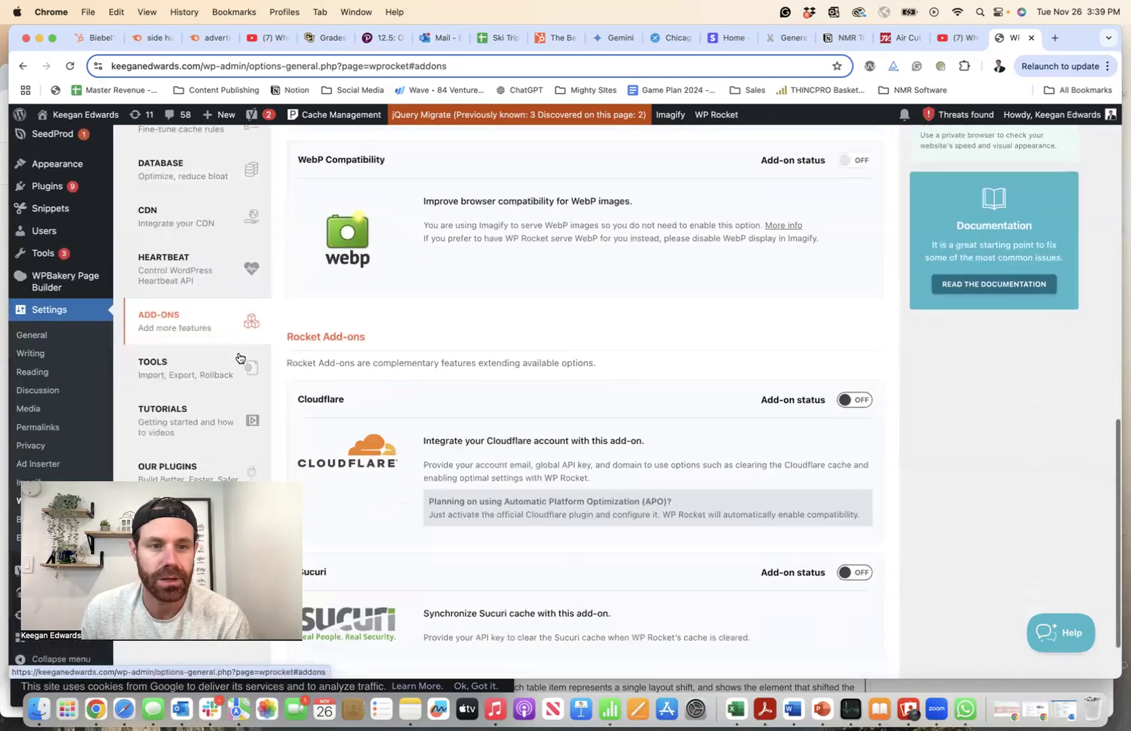
pyautogui.scroll(3, 235, 358)
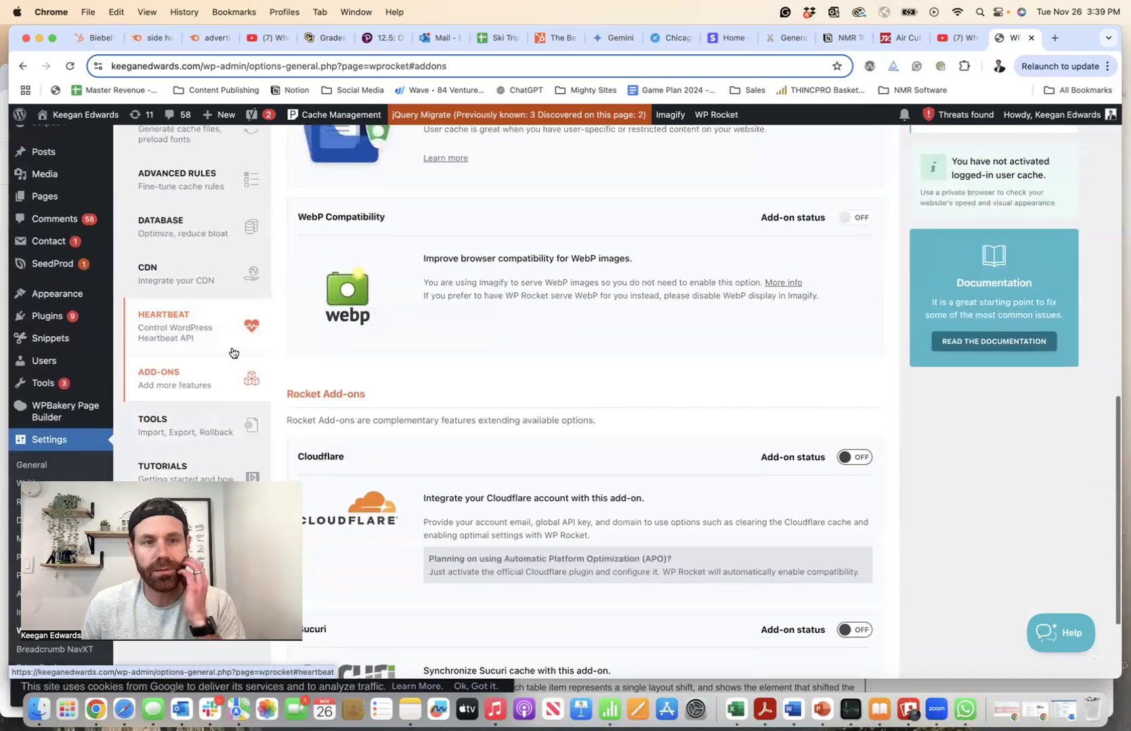
pyautogui.scroll(4, 232, 352)
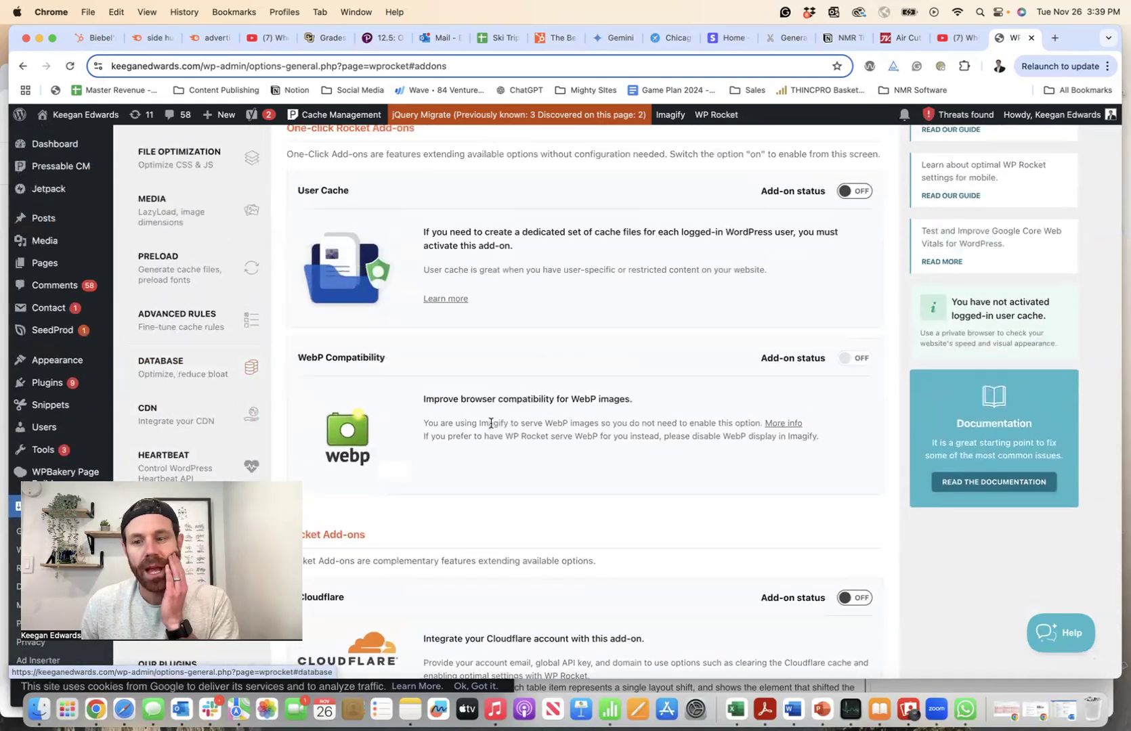
# Step: Switch to the PageSpeed Insights window and check the analyzed URL and mobile scores of the 10:12 AM report on the virtual advertising article
pyautogui.click(898, 683)
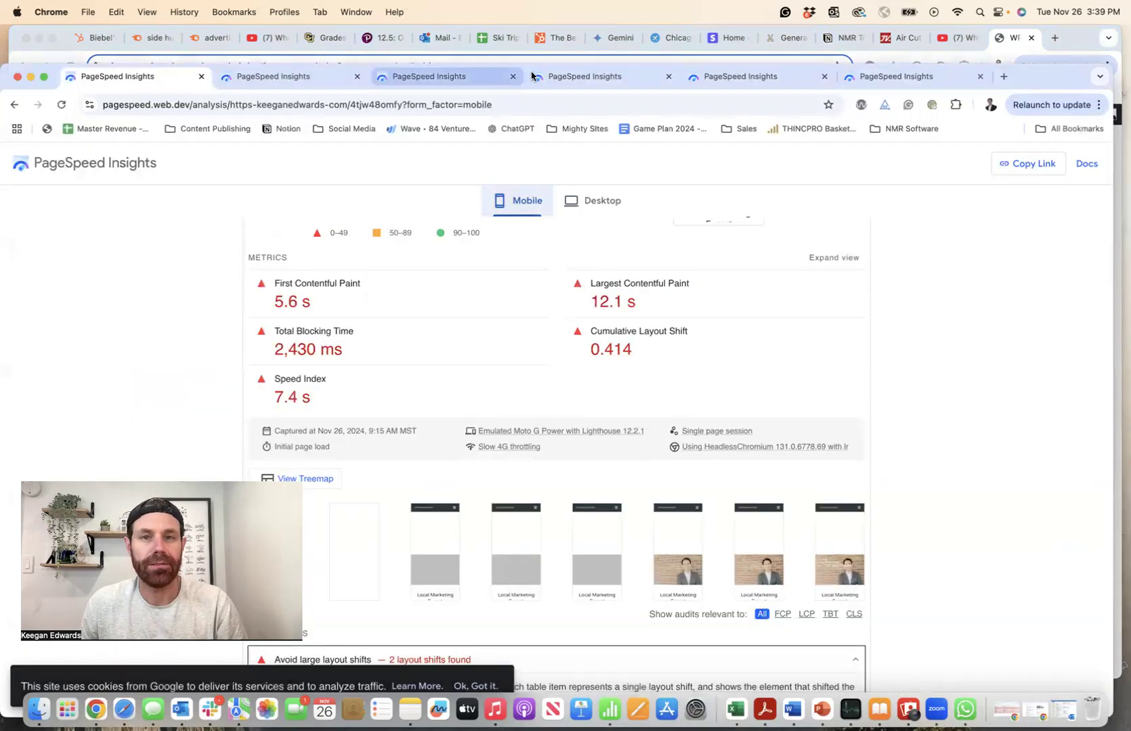
pyautogui.click(573, 78)
pyautogui.scroll(-1, 515, 241)
pyautogui.scroll(-3, 512, 242)
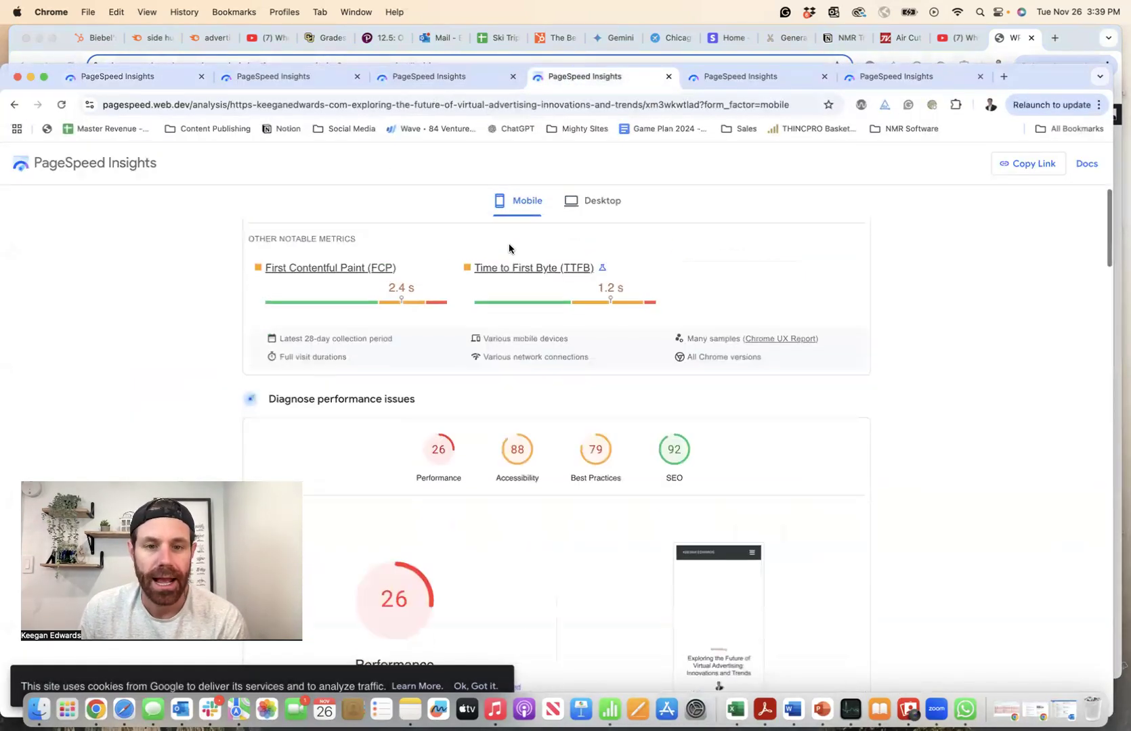
pyautogui.scroll(-2, 434, 271)
pyautogui.click(309, 82)
pyautogui.scroll(3, 406, 264)
pyautogui.click(611, 79)
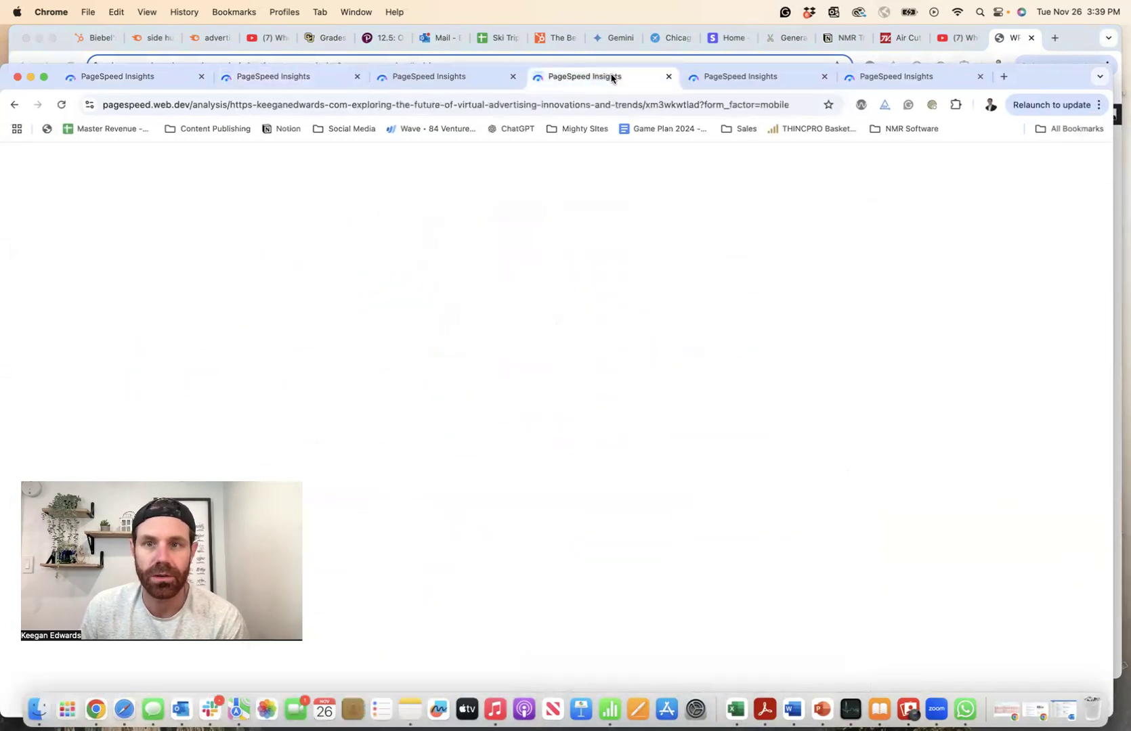
pyautogui.scroll(5, 550, 246)
pyautogui.scroll(2, 550, 244)
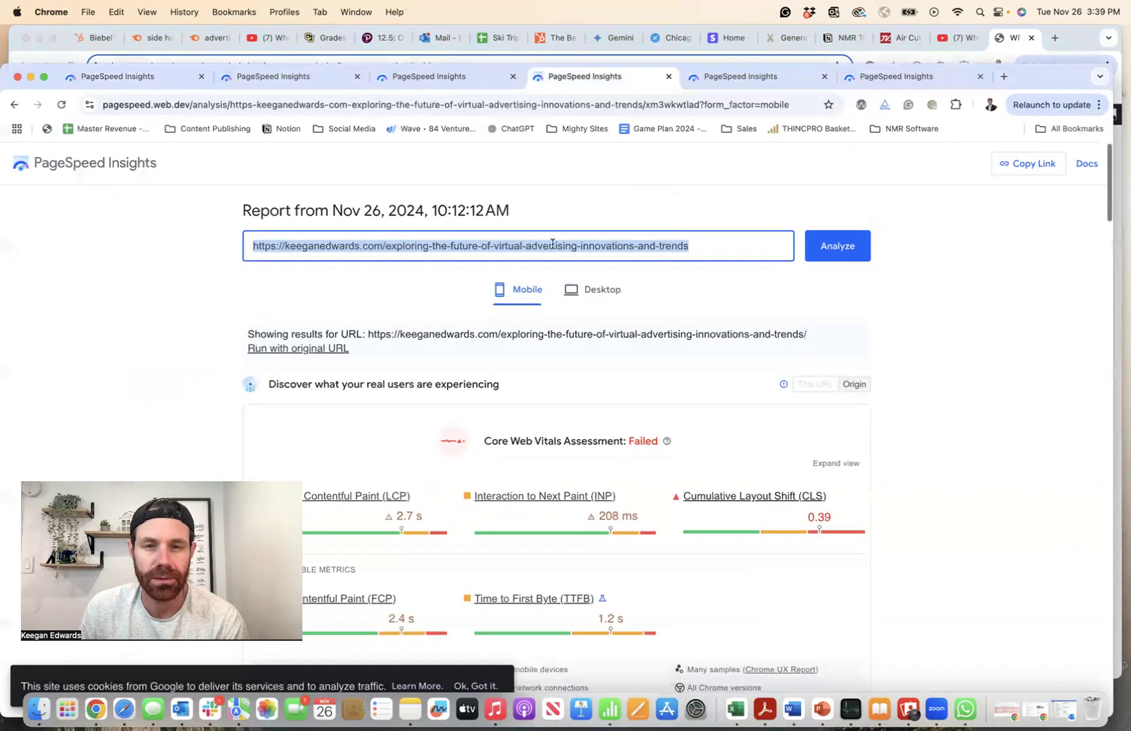
# Step: Open the 10:06 AM homepage report and examine its mobile performance score, paint times, blocking time, layout shift and speed index
pyautogui.click(458, 87)
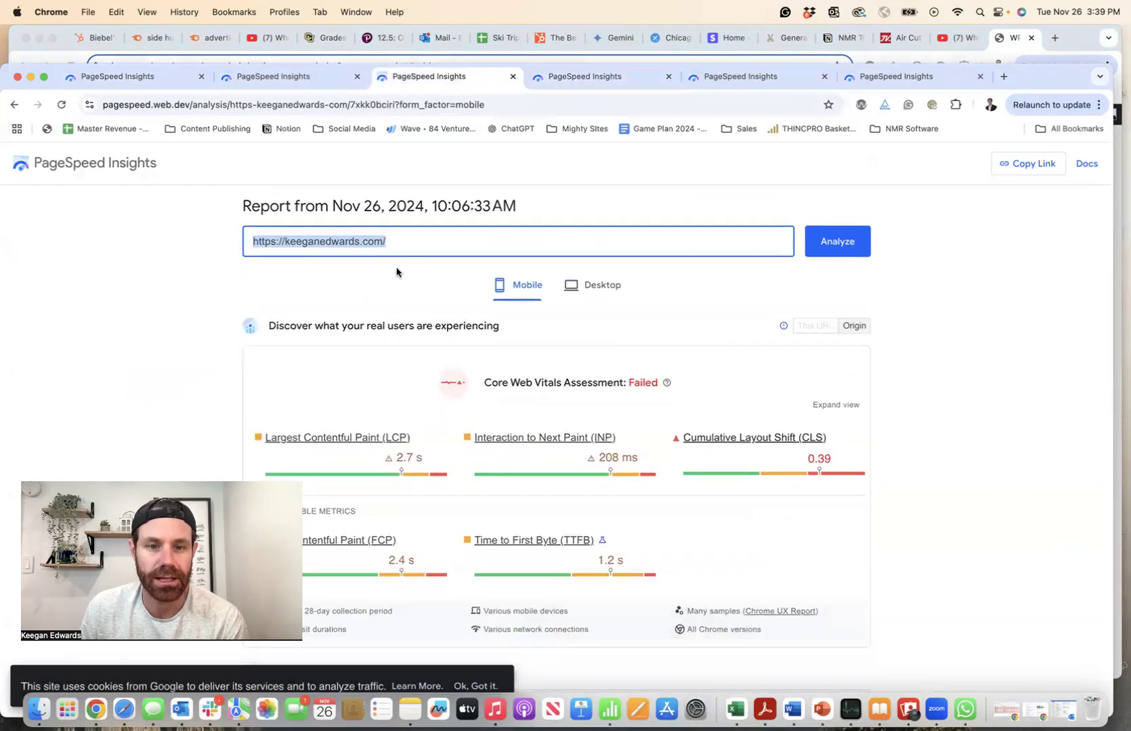
pyautogui.scroll(-8, 396, 272)
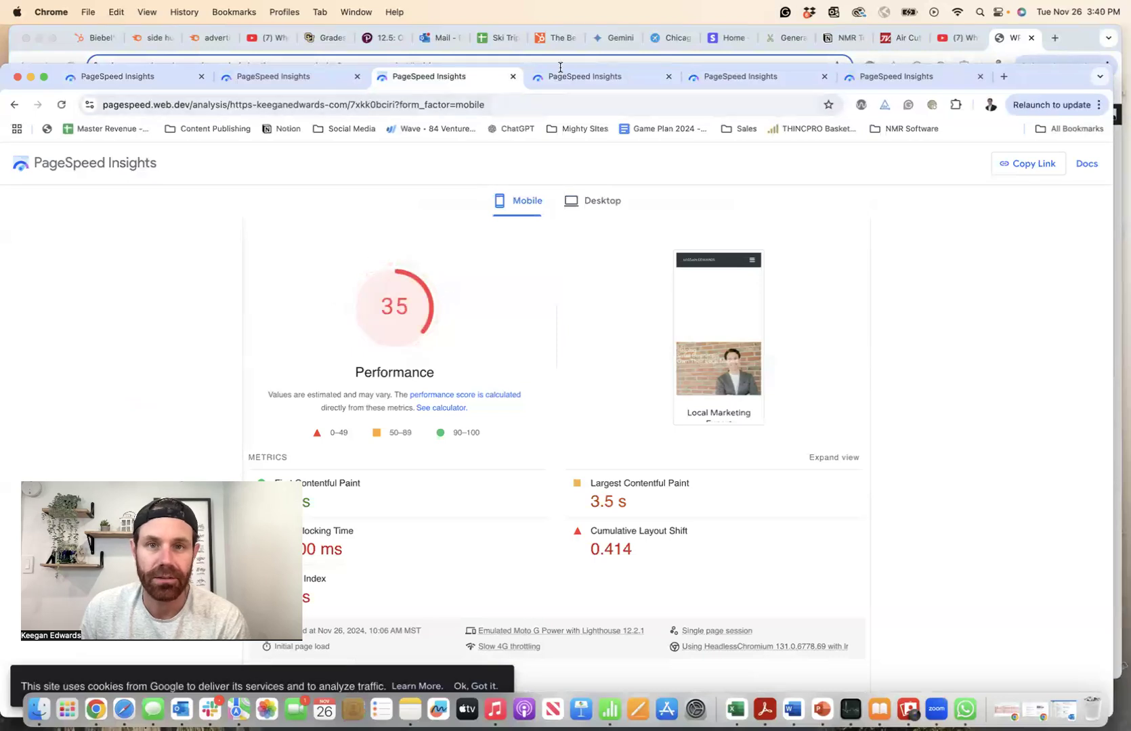
pyautogui.scroll(-3, 505, 271)
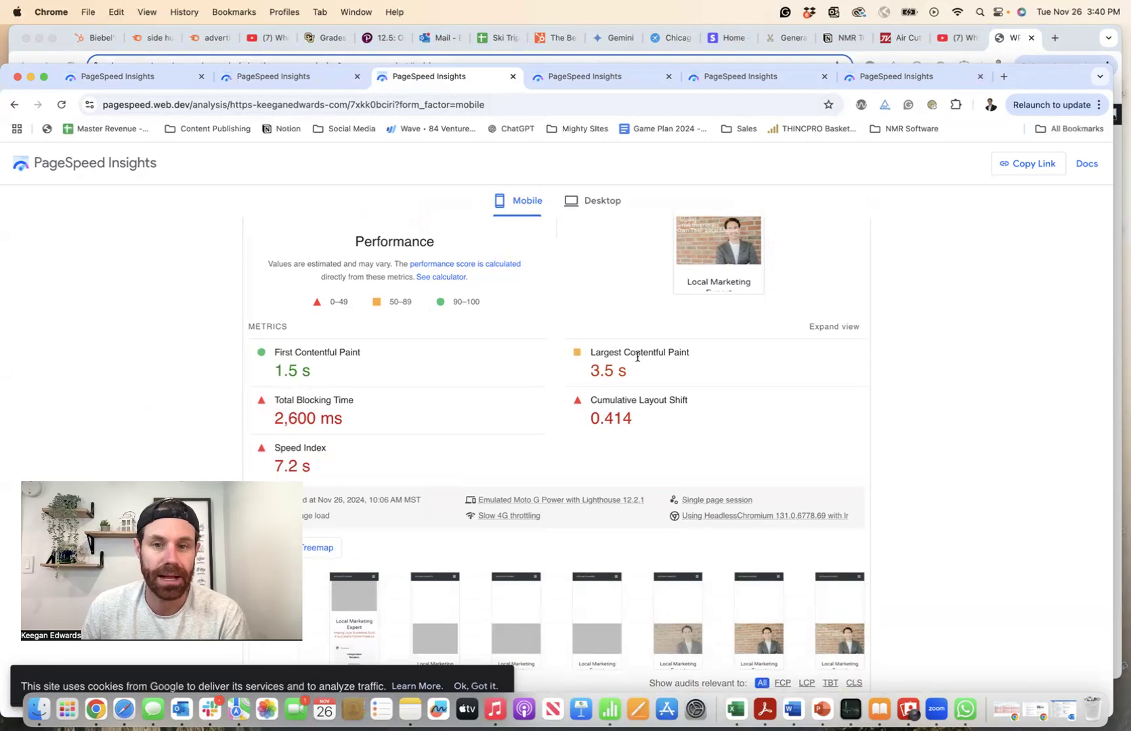
pyautogui.scroll(-2, 637, 357)
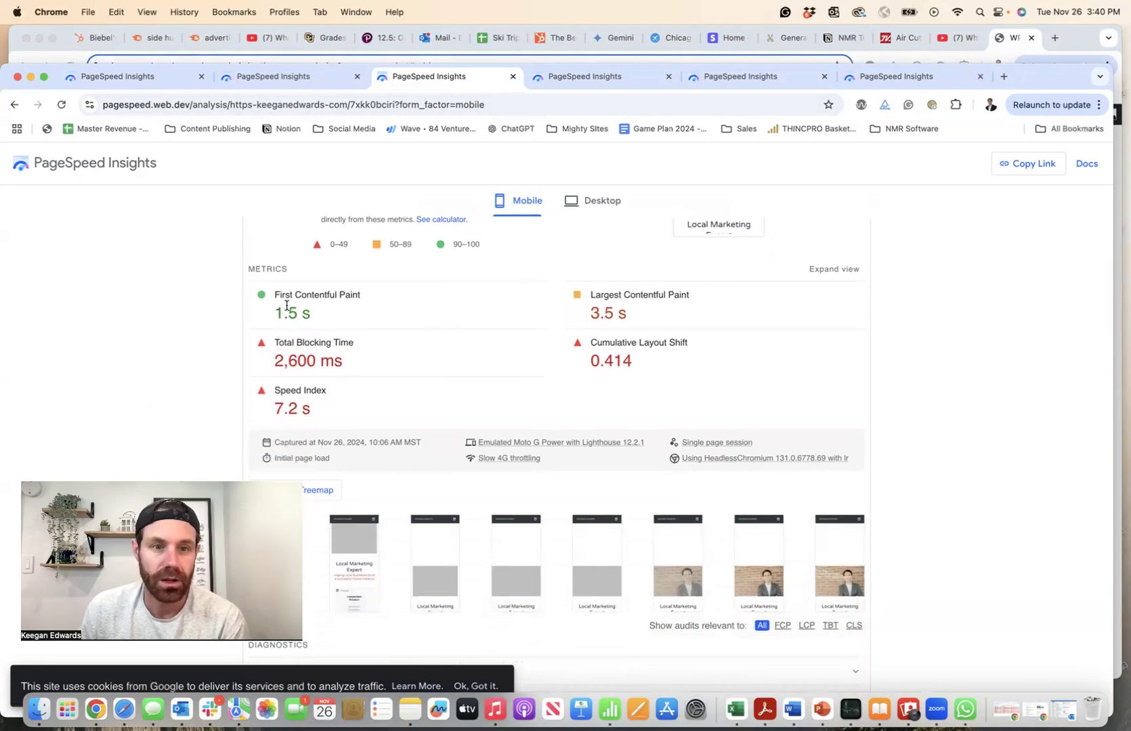
# Step: Recheck the mobile performance score and the metrics of the 10:06 AM homepage report
pyautogui.scroll(2, 558, 348)
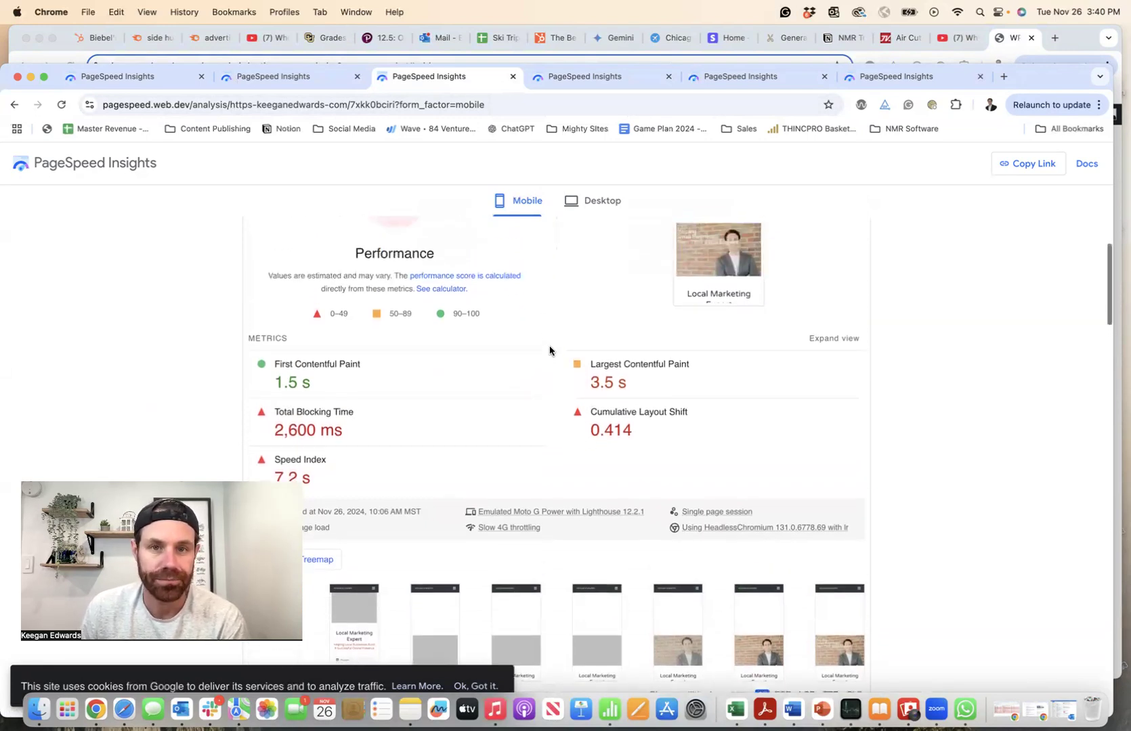
pyautogui.scroll(10, 550, 350)
pyautogui.scroll(-10, 551, 351)
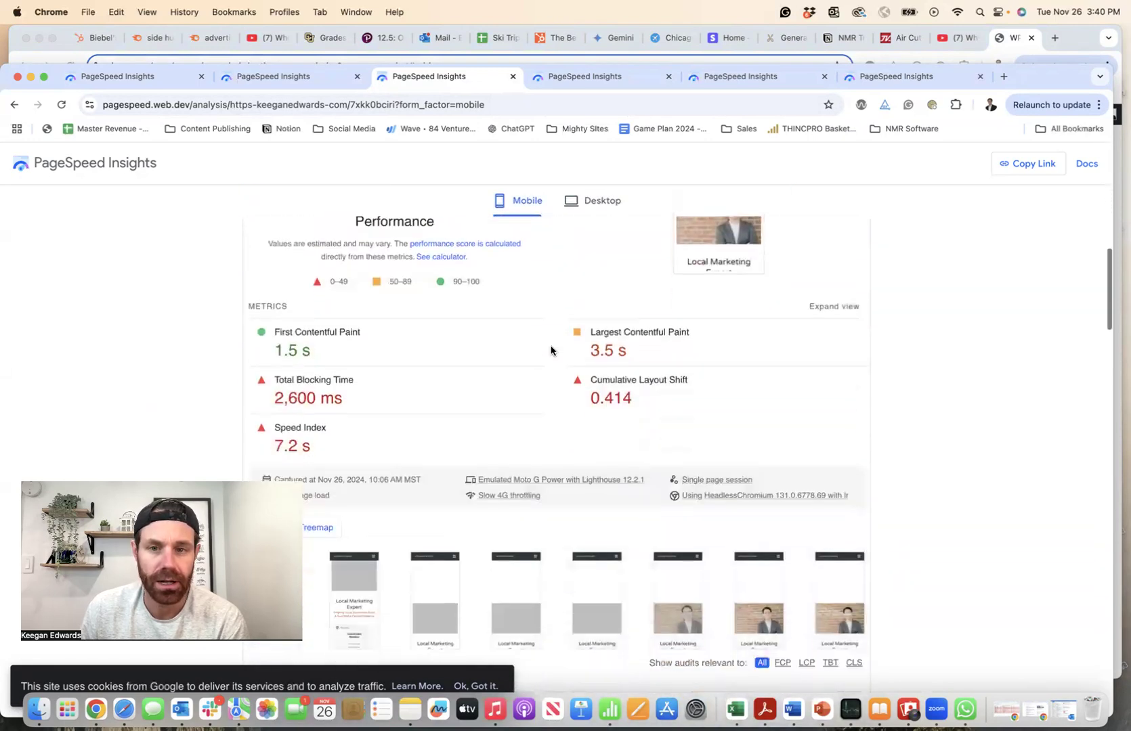
pyautogui.scroll(-1, 550, 350)
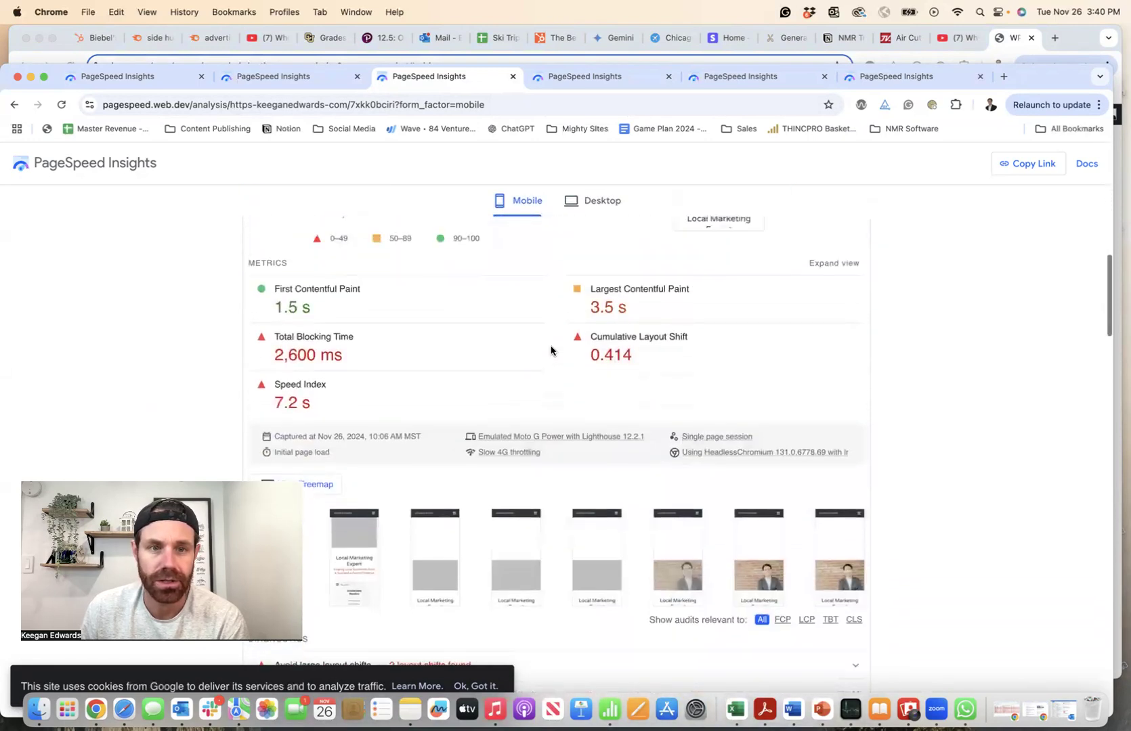
# Step: Switch back to the WordPress admin window and open the Imagify plugin's settings
pyautogui.click(1005, 42)
pyautogui.scroll(-3, 215, 427)
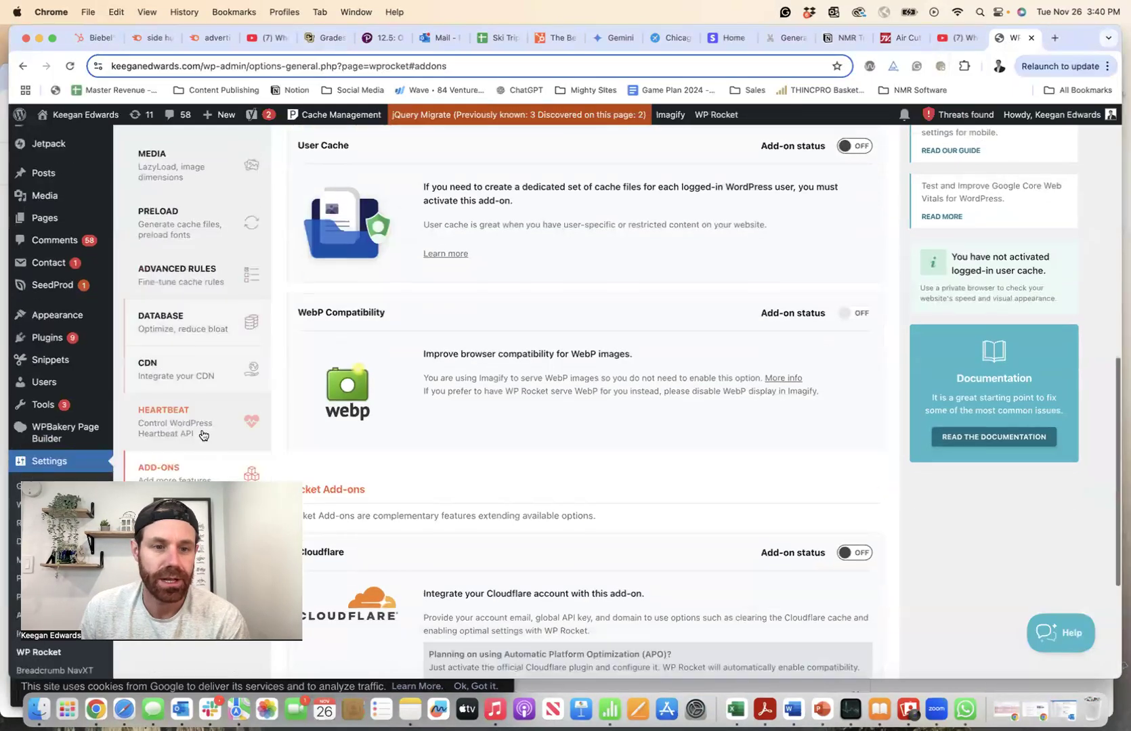
pyautogui.scroll(-3, 217, 418)
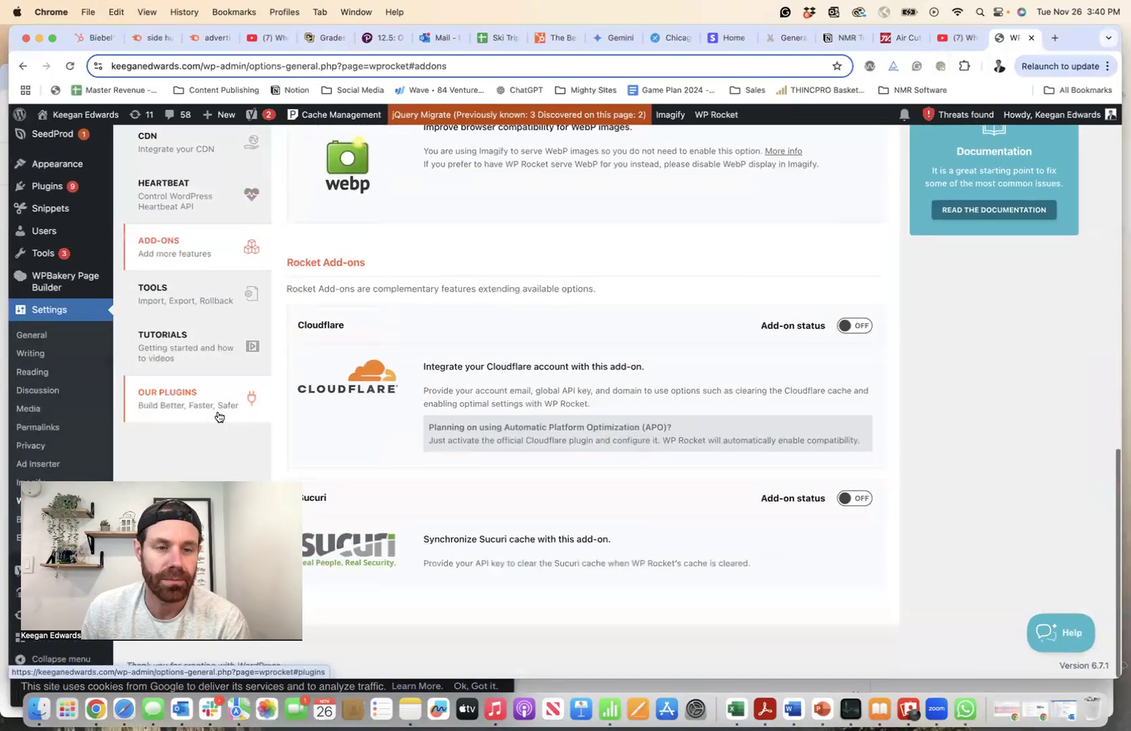
pyautogui.scroll(5, 456, 399)
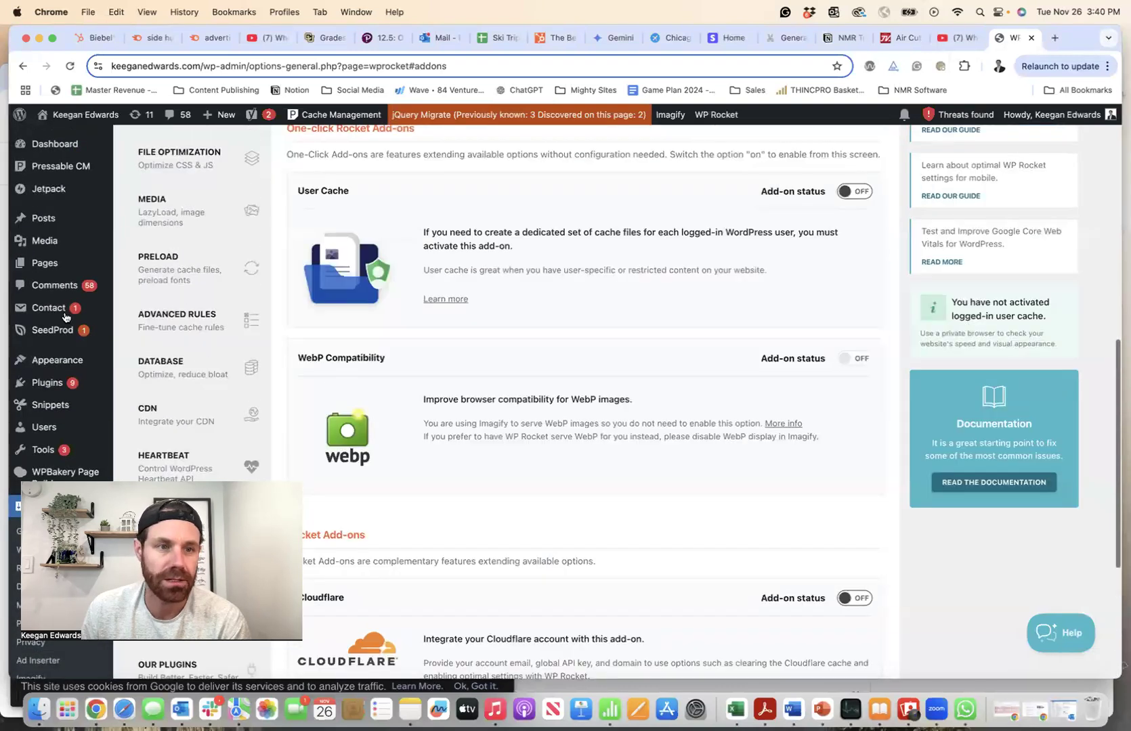
pyautogui.moveTo(63, 311)
pyautogui.moveTo(65, 231)
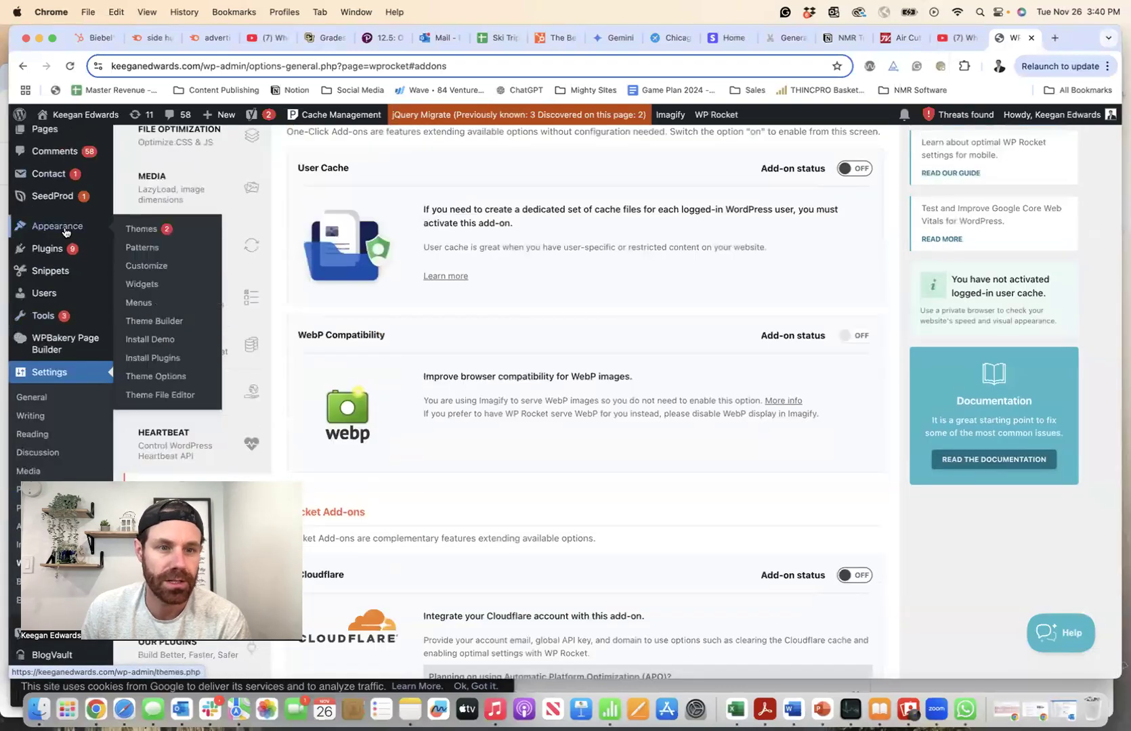
pyautogui.scroll(-5, 169, 339)
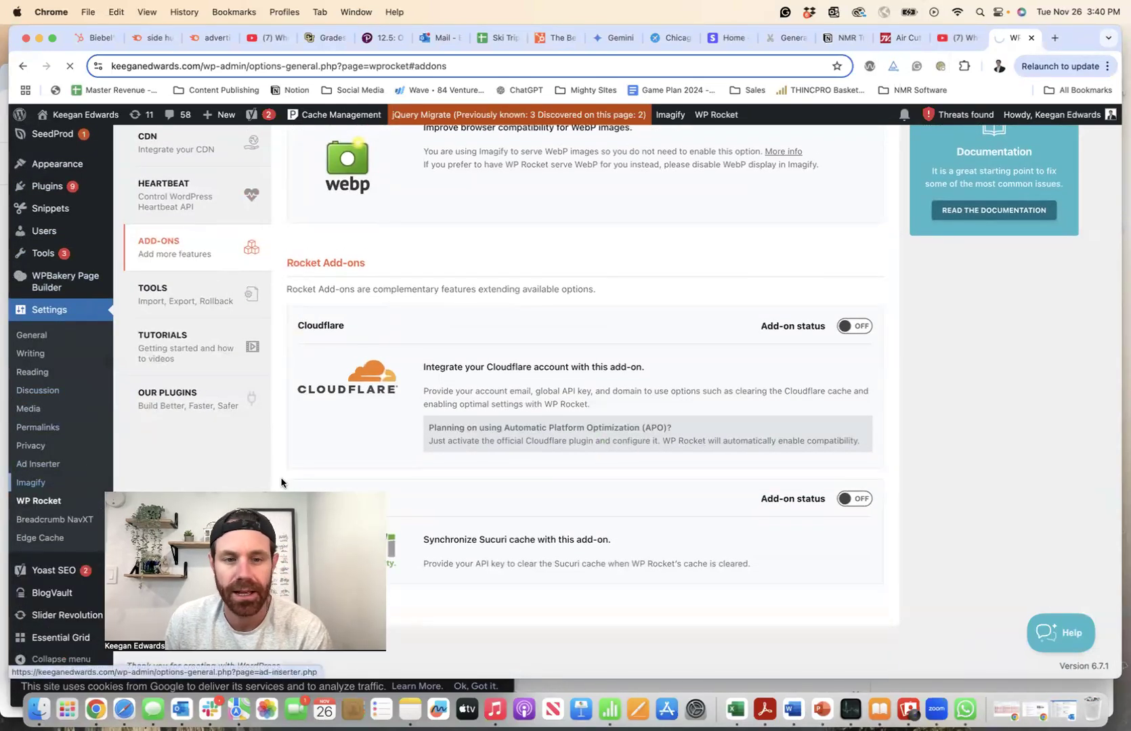
pyautogui.click(48, 484)
pyautogui.click(37, 480)
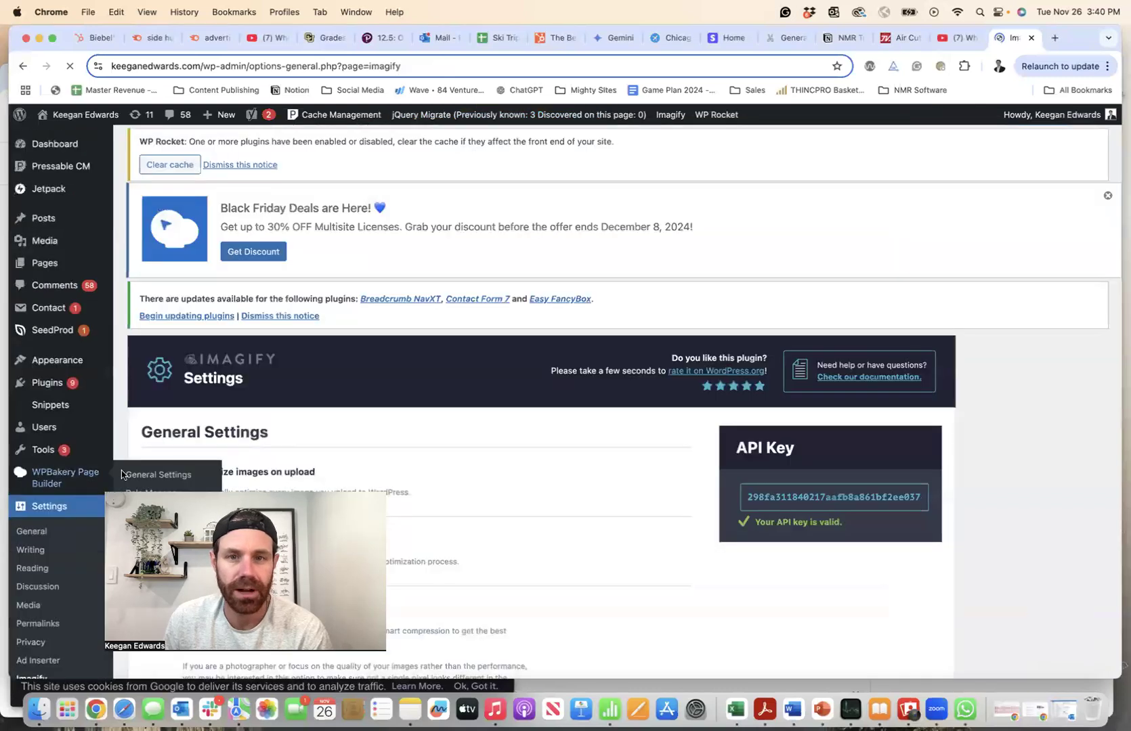
pyautogui.scroll(-1, 316, 475)
pyautogui.scroll(-5, 368, 388)
pyautogui.scroll(4, 367, 388)
pyautogui.scroll(3, 367, 383)
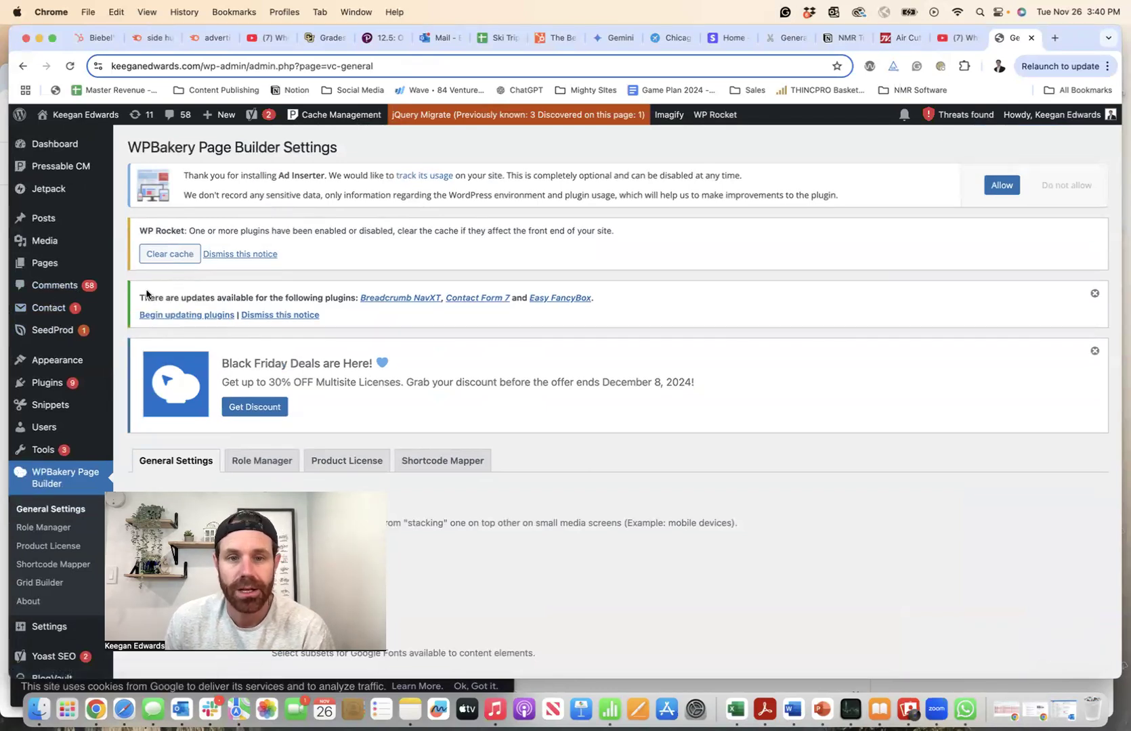
pyautogui.moveTo(64, 255)
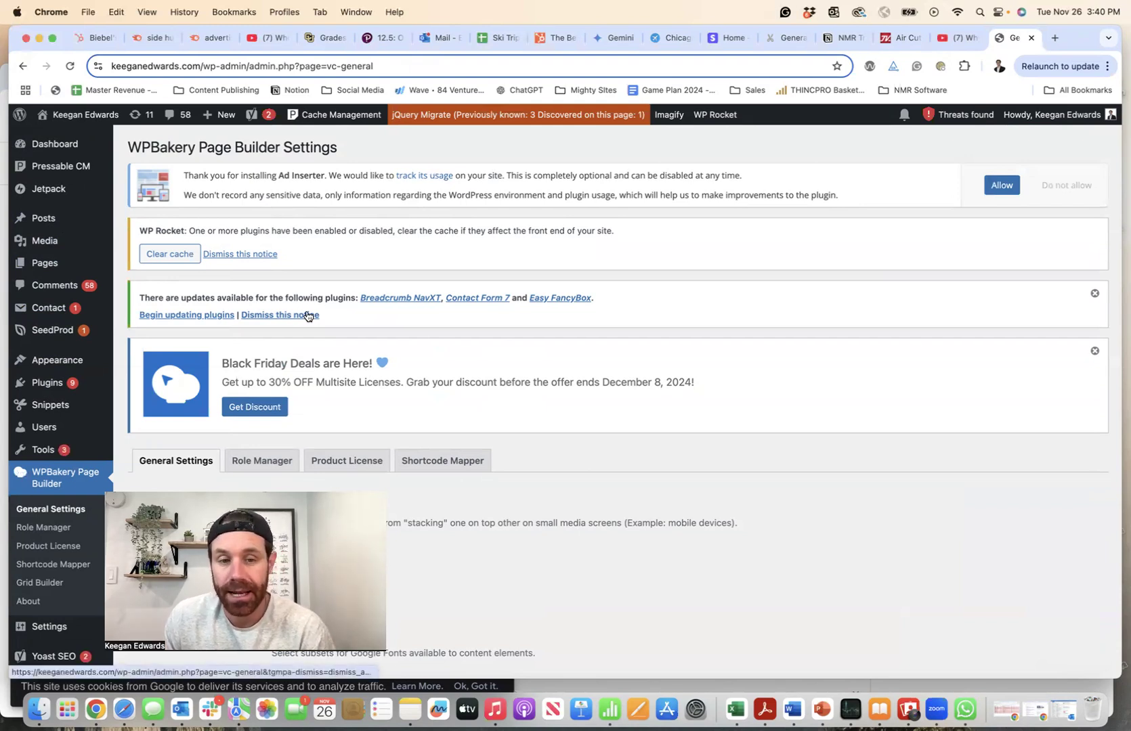
# Step: Restore the PageSpeed Insights window and check the mobile scores of the 9:15 AM homepage report
pyautogui.click(1020, 691)
pyautogui.moveTo(1022, 72); pyautogui.dragTo(1027, 31)
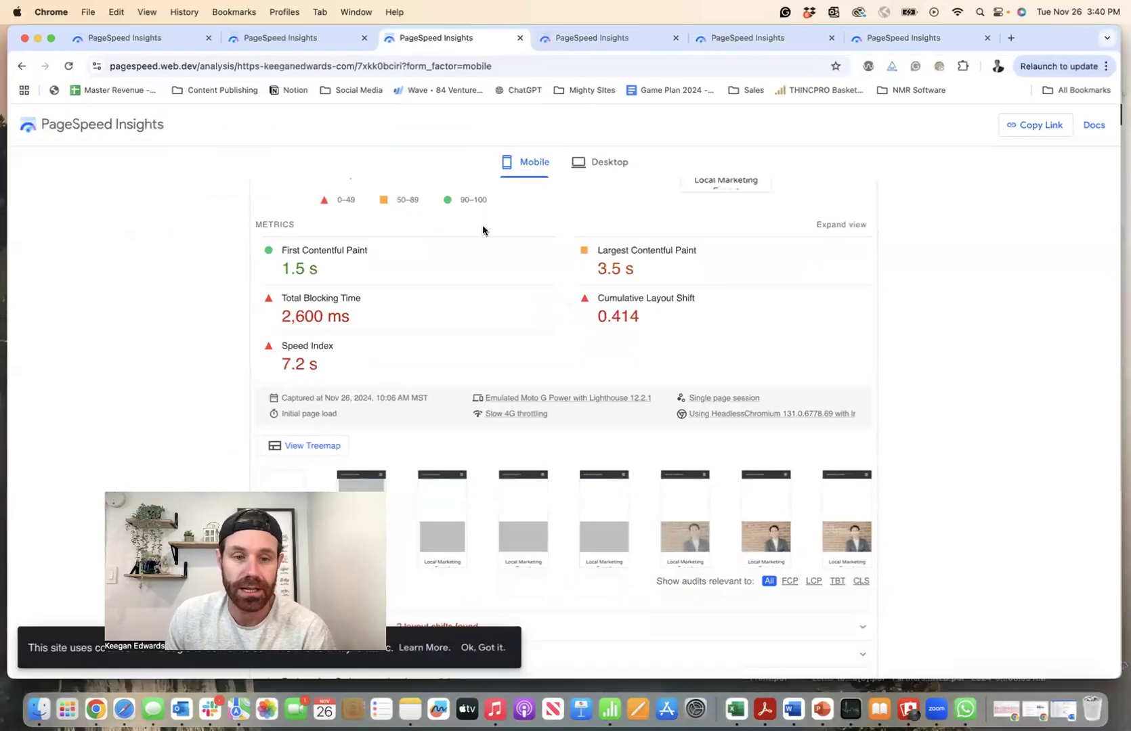
pyautogui.click(157, 39)
pyautogui.scroll(5, 237, 264)
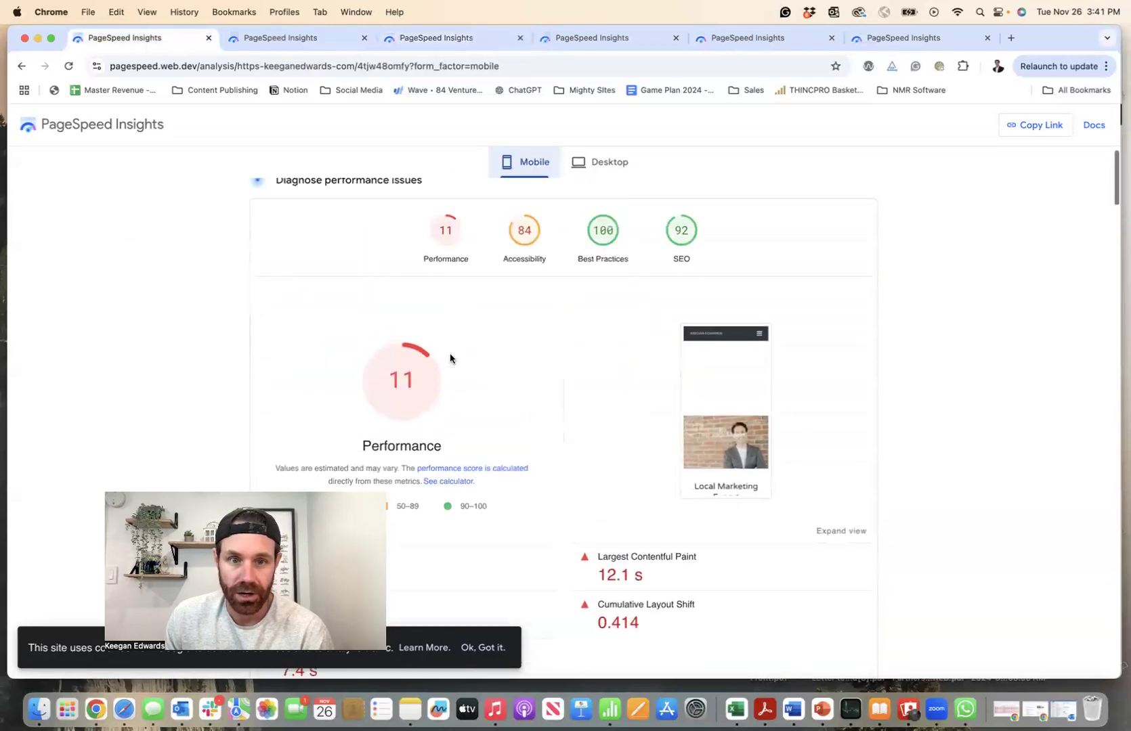
# Step: Open the 3:18 PM homepage report and examine its mobile performance score and metrics
pyautogui.click(909, 38)
pyautogui.scroll(3, 502, 237)
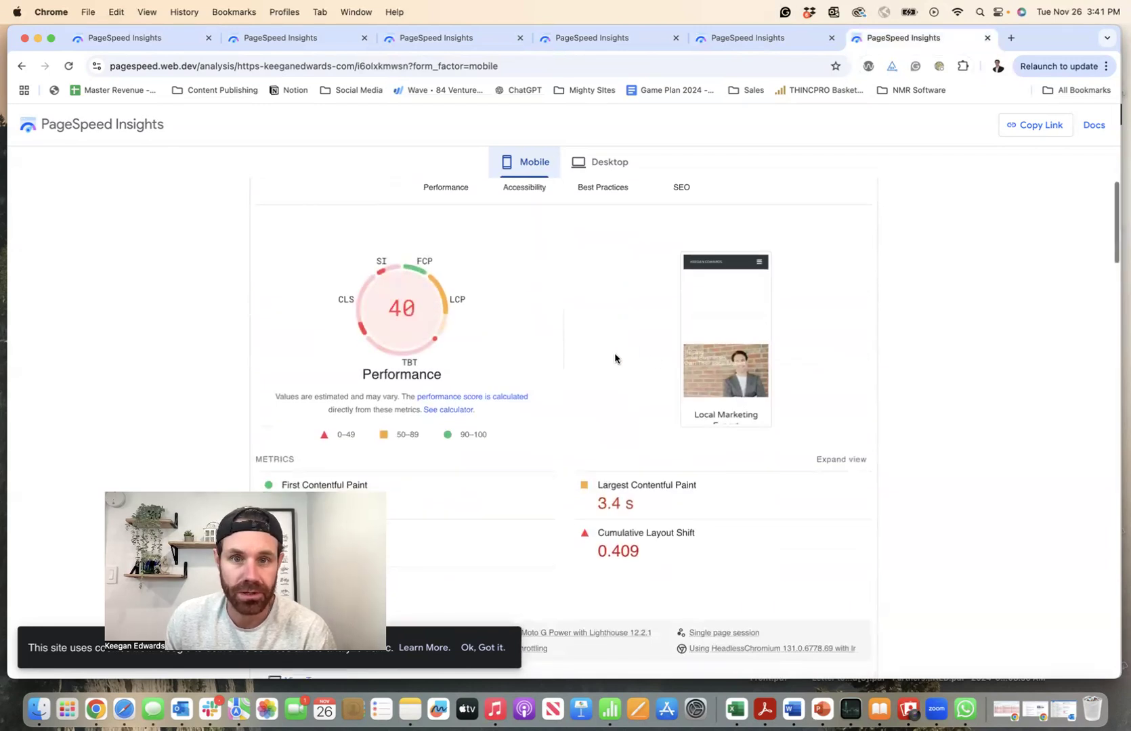
pyautogui.scroll(-4, 614, 358)
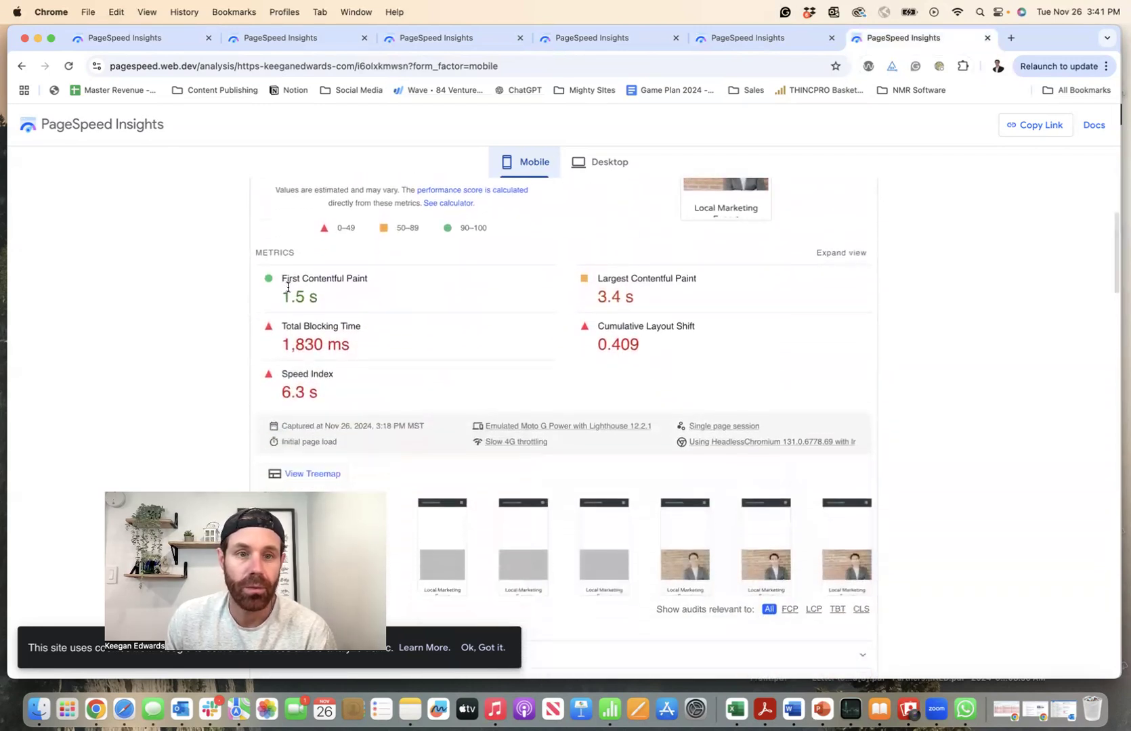
# Step: Compare the mobile paint times, blocking time, layout shift and speed index between the 9:15 AM and 3:18 PM homepage reports
pyautogui.click(106, 39)
pyautogui.scroll(-4, 299, 370)
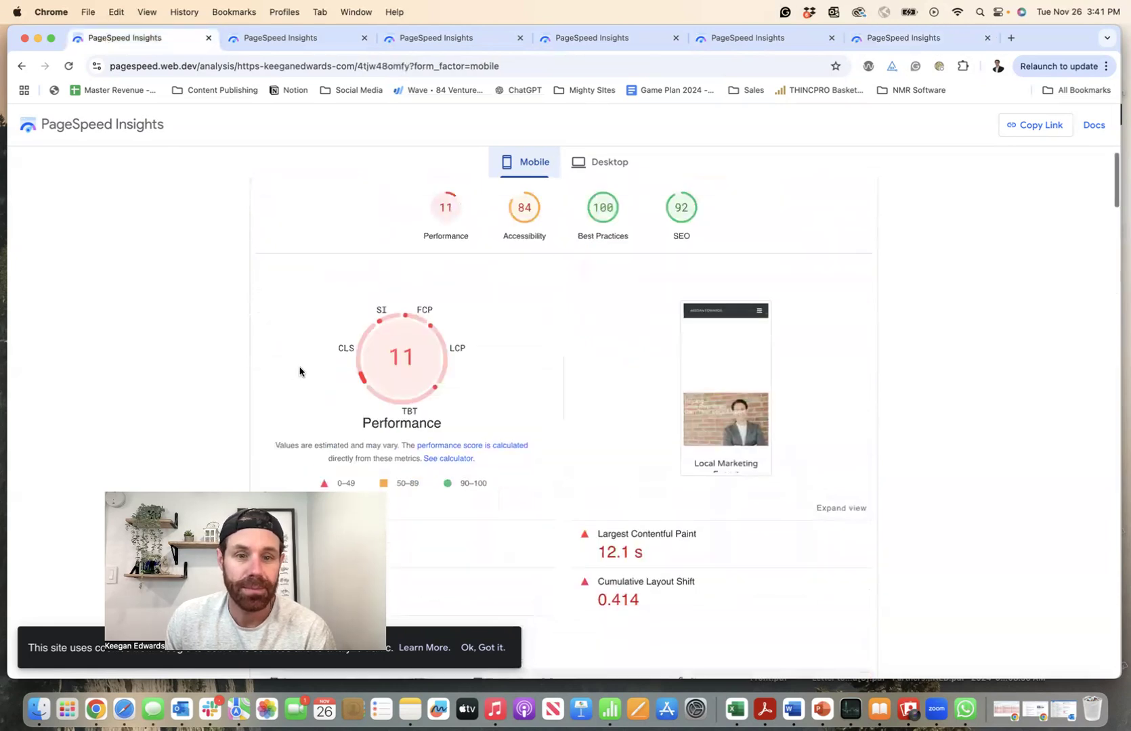
pyautogui.click(934, 40)
pyautogui.scroll(1, 665, 291)
pyautogui.click(175, 39)
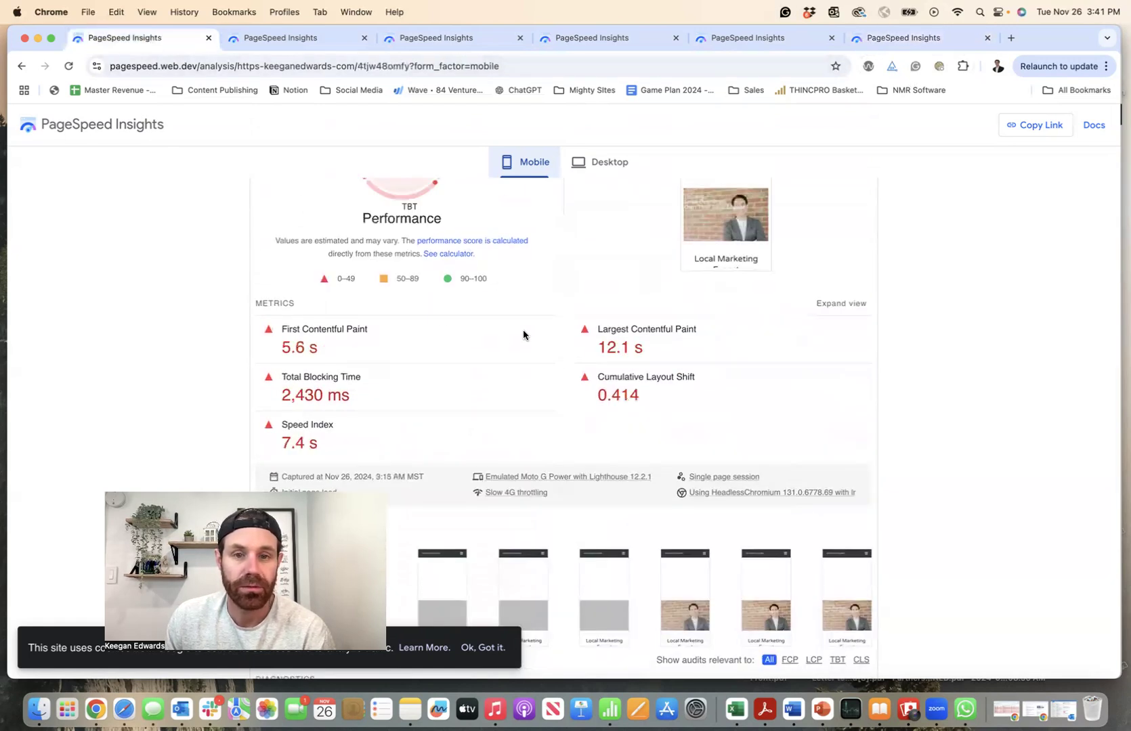
pyautogui.scroll(-2, 600, 350)
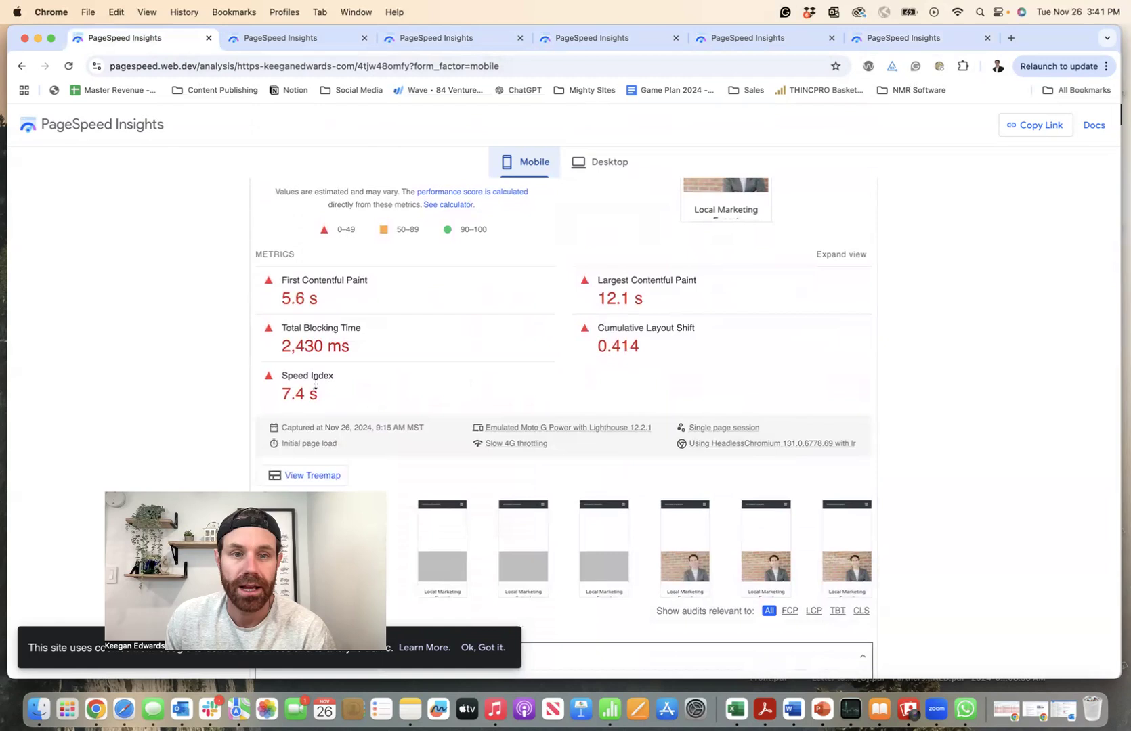
pyautogui.click(875, 35)
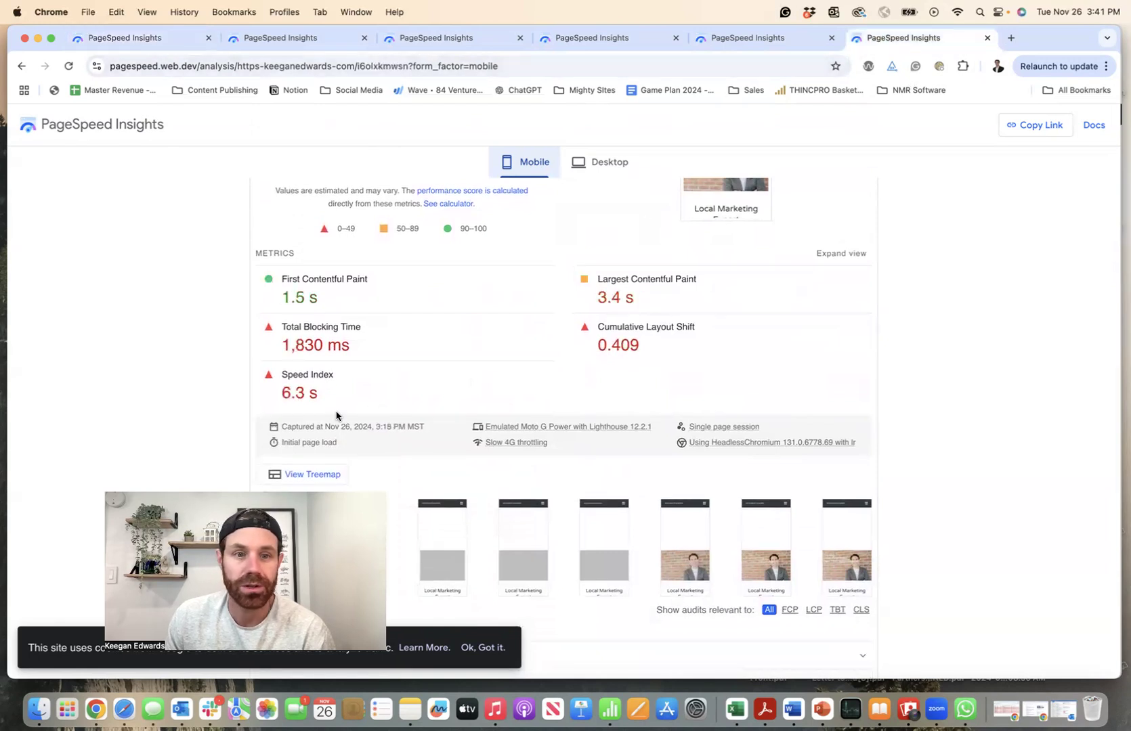
# Step: Compare the desktop metrics of the 9:15 AM and 3:18 PM homepage reports, returning the 9:15 AM report to its mobile results
pyautogui.click(158, 42)
pyautogui.click(616, 162)
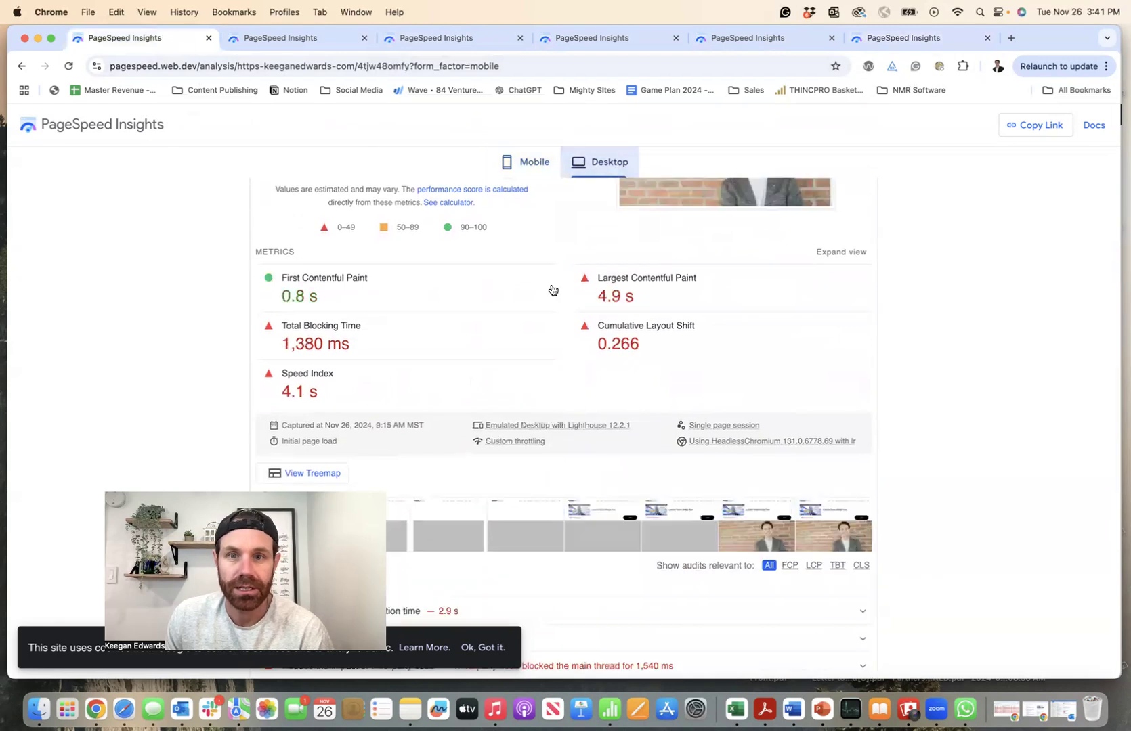
pyautogui.click(900, 50)
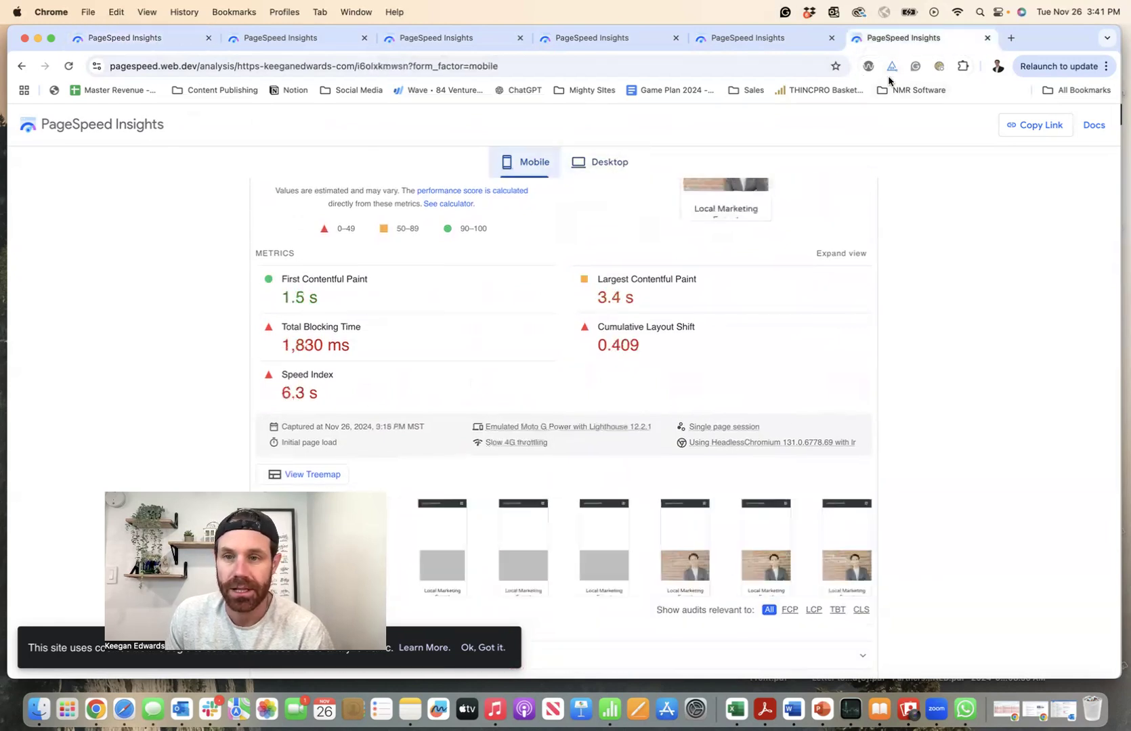
pyautogui.click(632, 174)
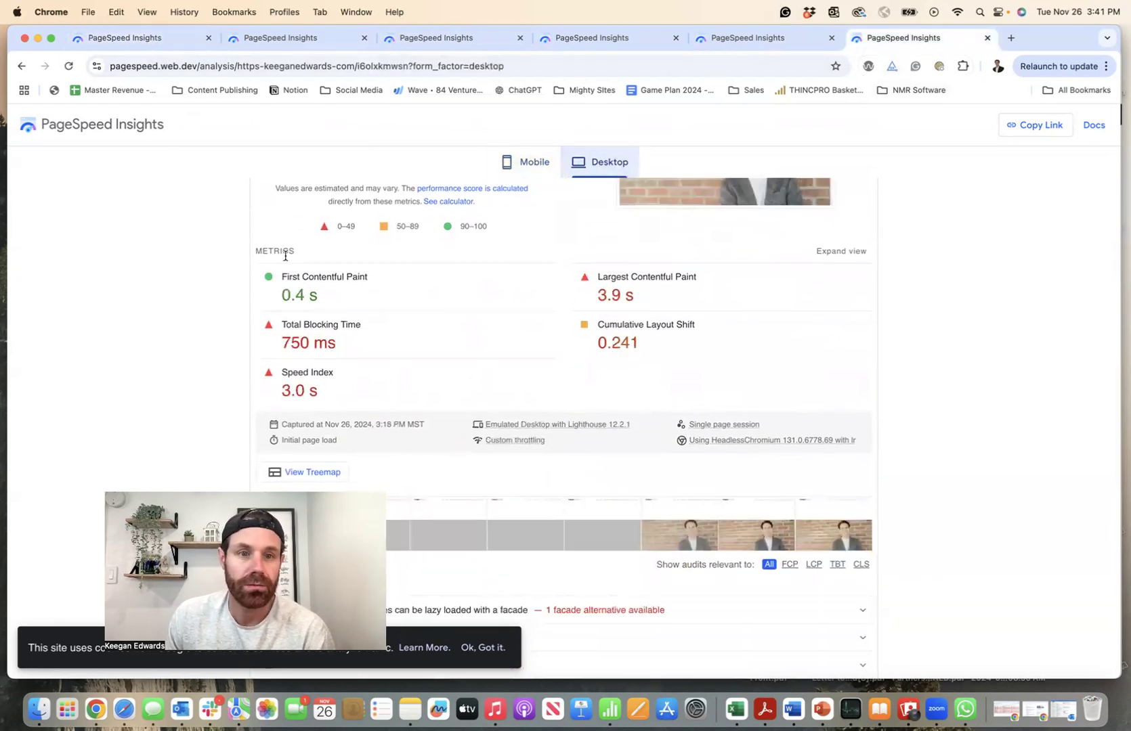
pyautogui.click(134, 44)
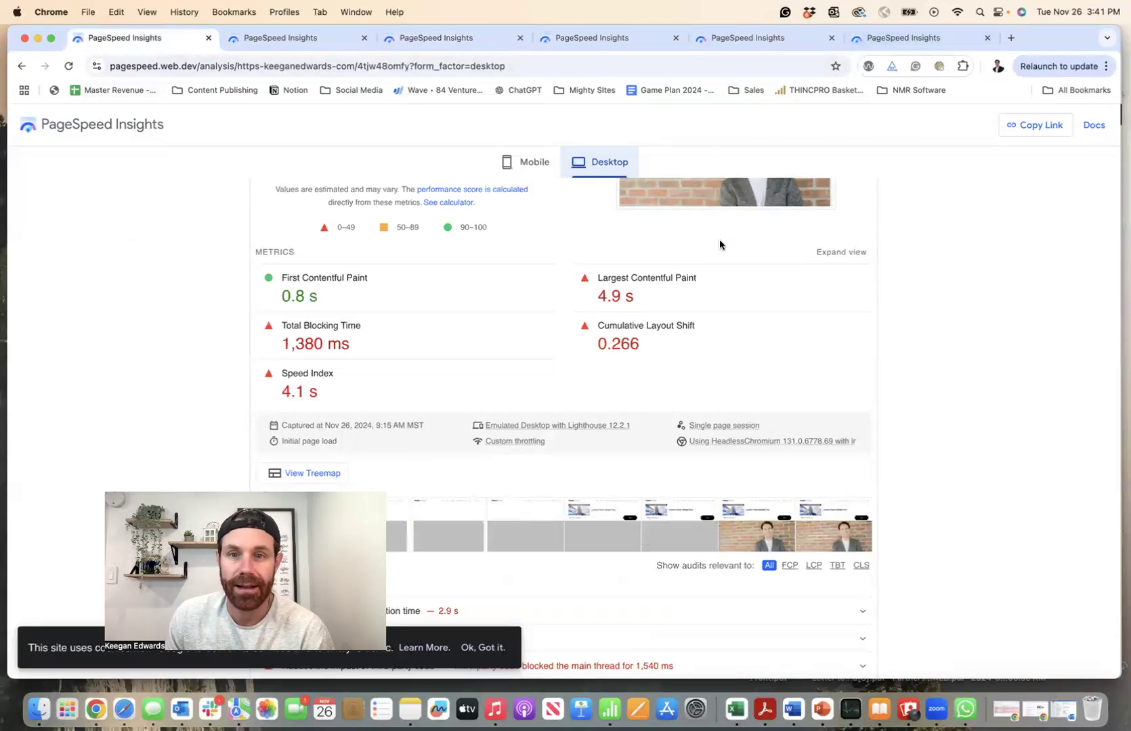
pyautogui.click(950, 40)
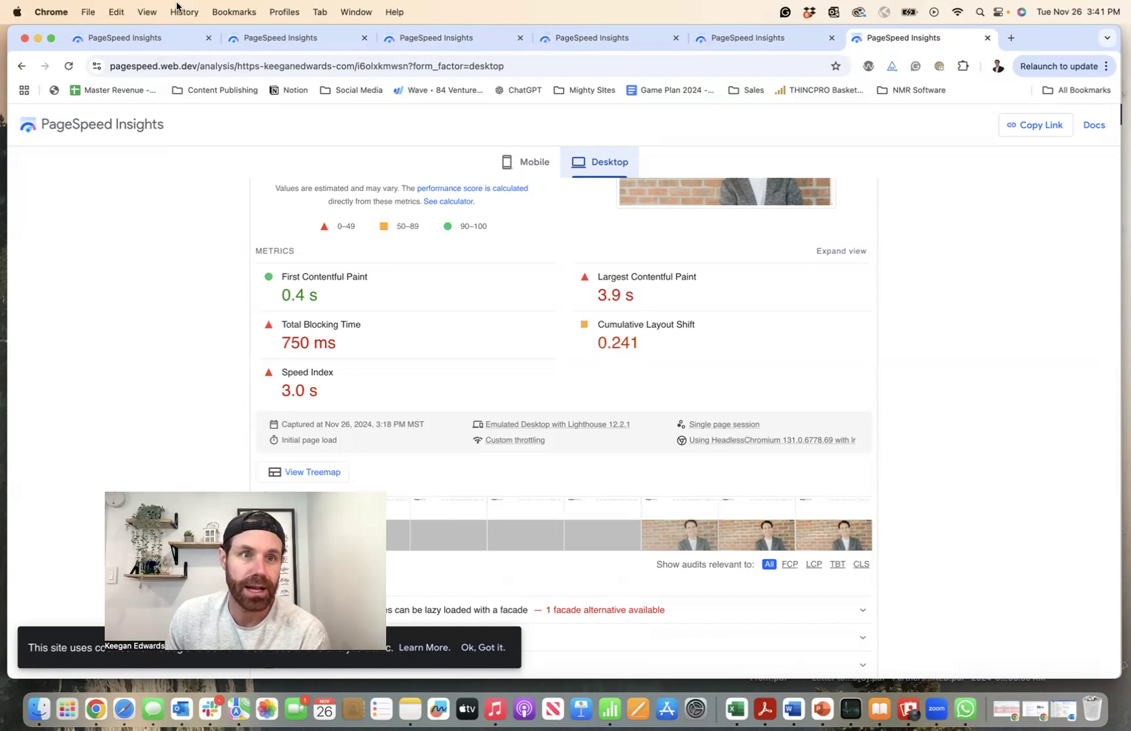
pyautogui.click(153, 42)
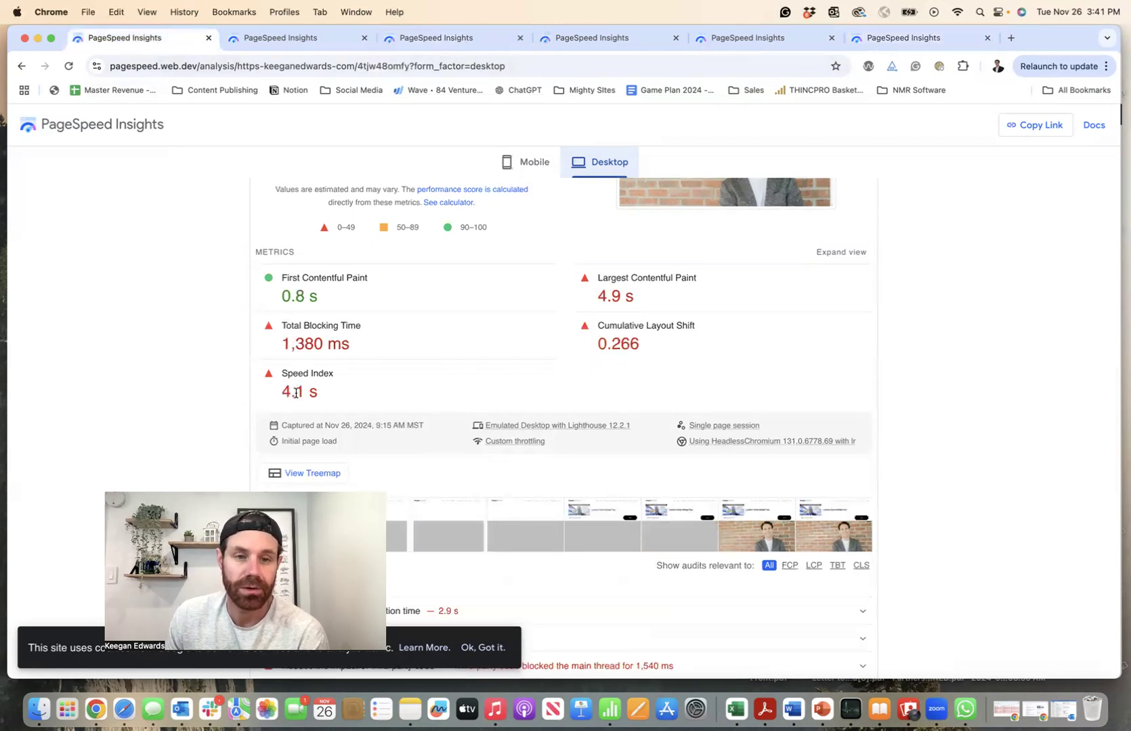
pyautogui.click(532, 162)
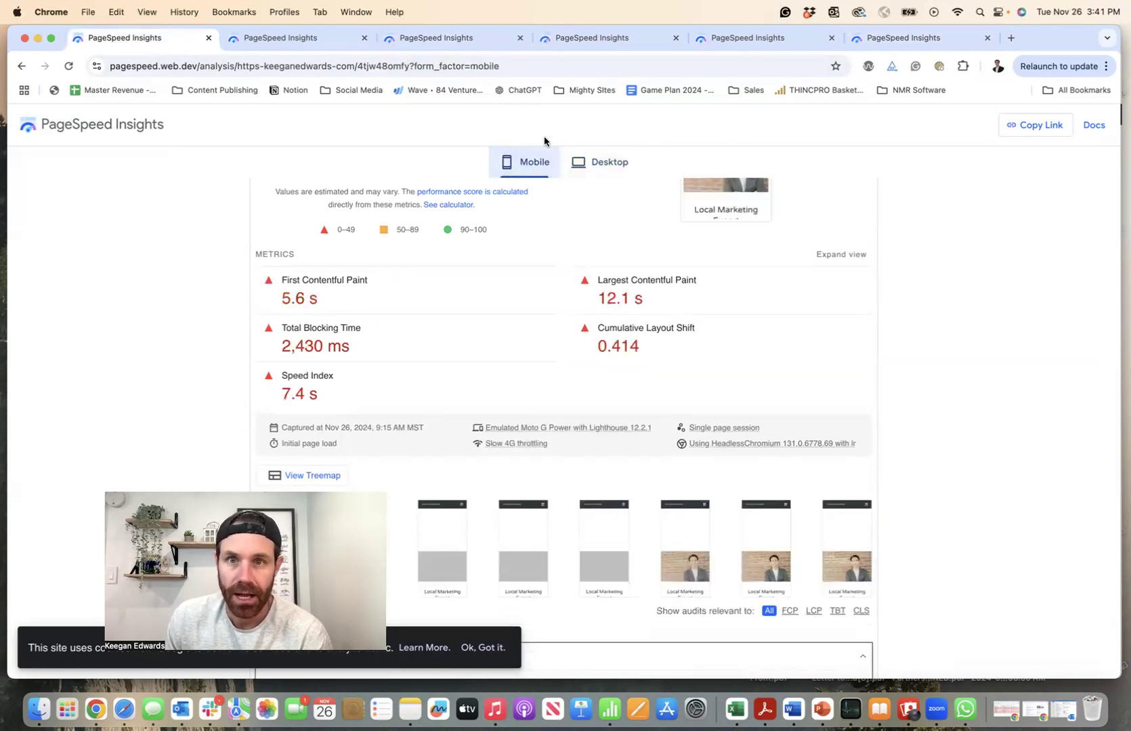
# Step: Minimize the PageSpeed Insights window and look through the WPBakery Page Builder general settings in the WordPress admin
pyautogui.click(36, 39)
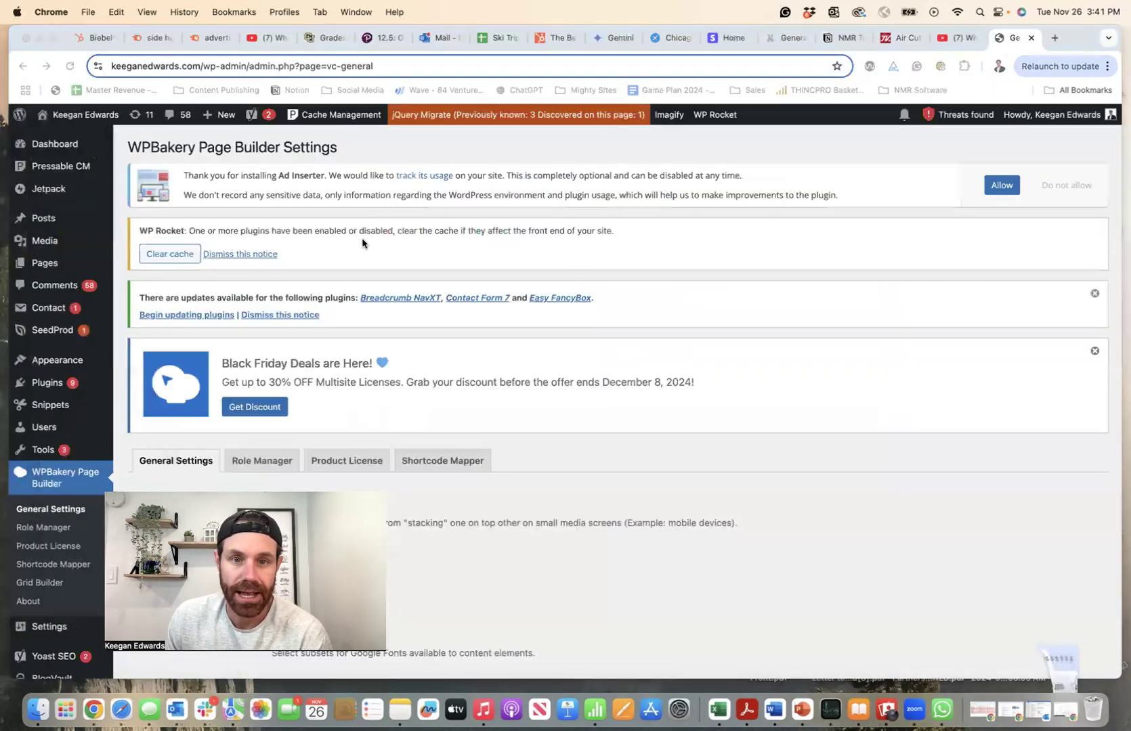
pyautogui.scroll(-5, 413, 385)
pyautogui.scroll(-2, 413, 384)
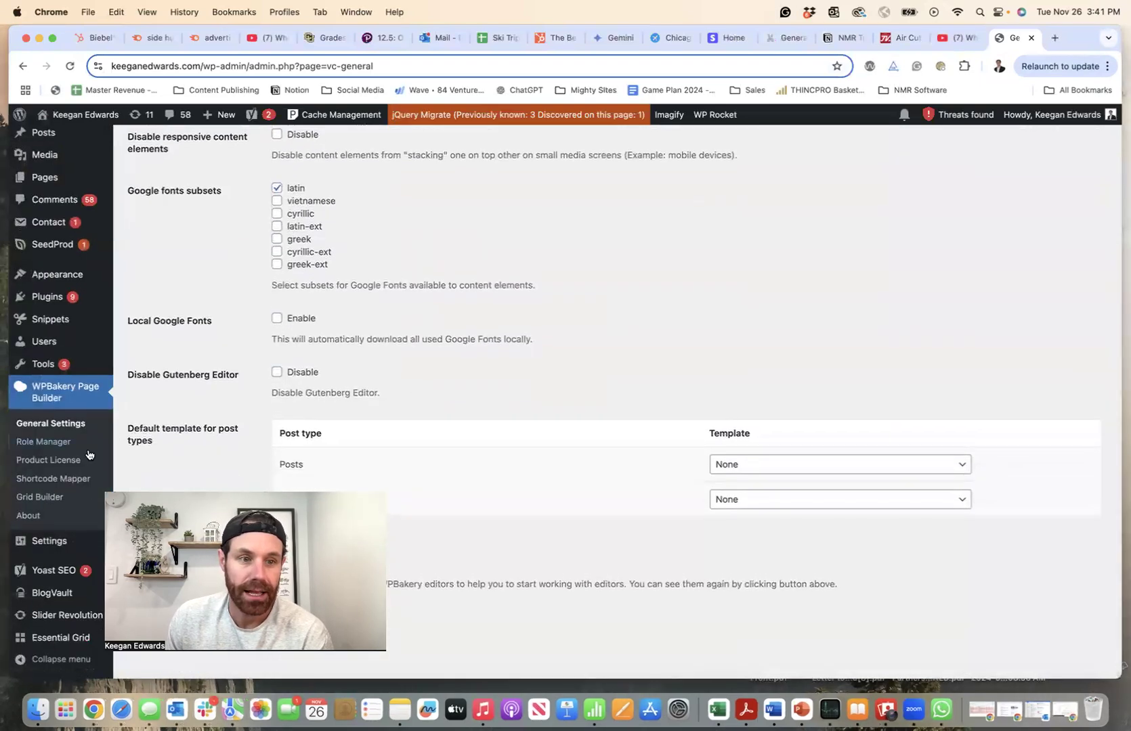